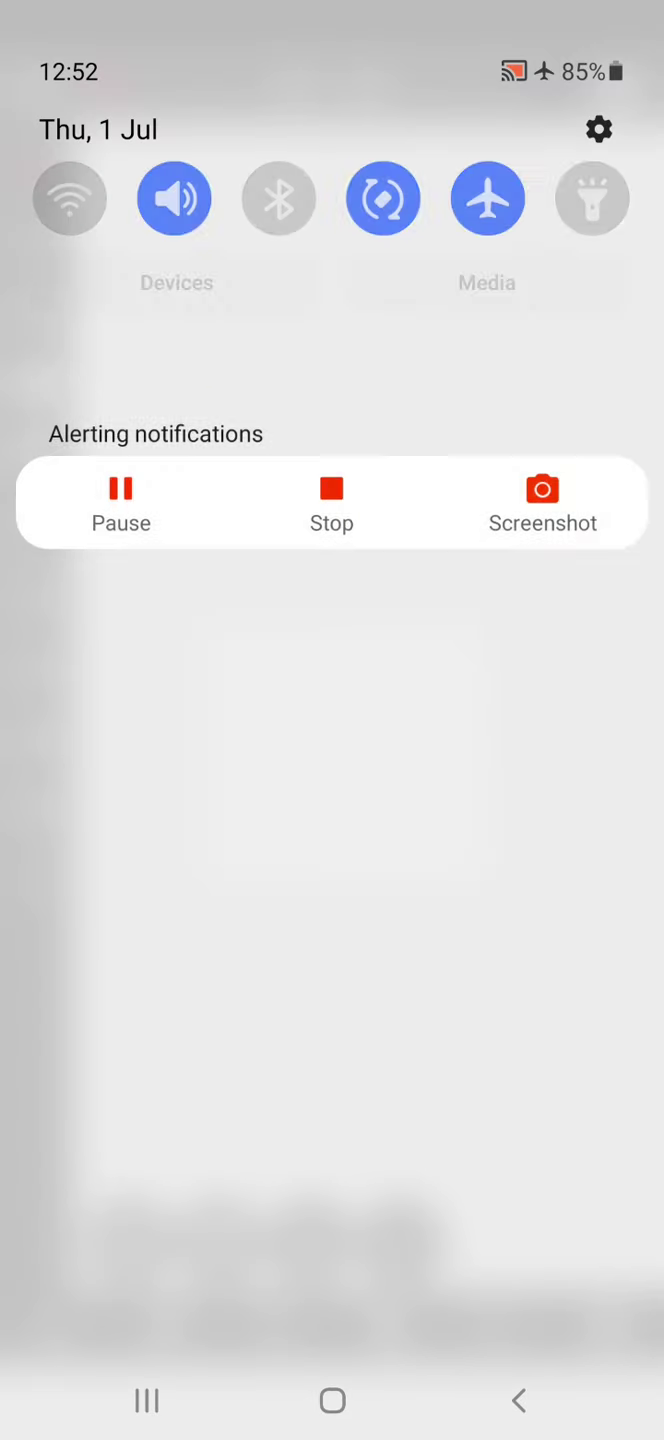
Lock screen rotation to portrait in quick settings and return to Vectorink
left_click_drag(411, 23, 411, 675)
left_click_drag(332, 676, 332, 1238)
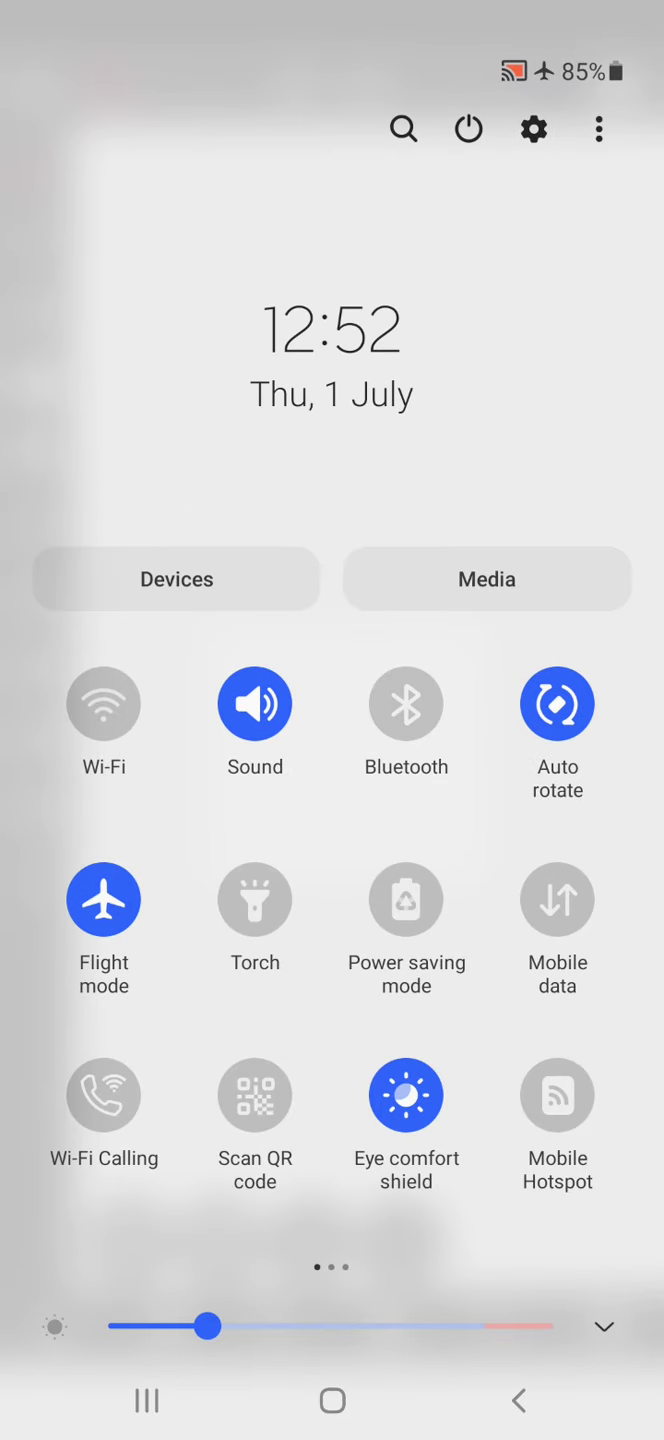
left_click(557, 704)
left_click_drag(332, 1294, 332, 337)
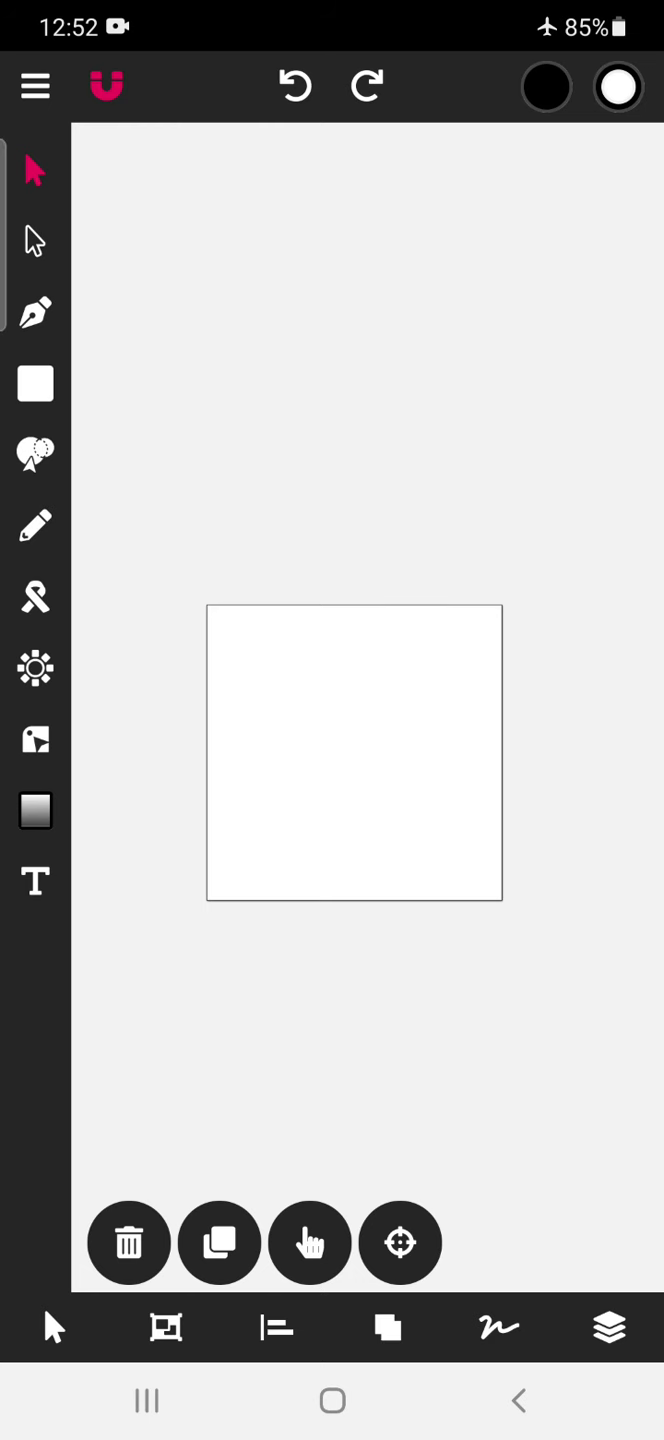
scroll(356, 754, "up", 5)
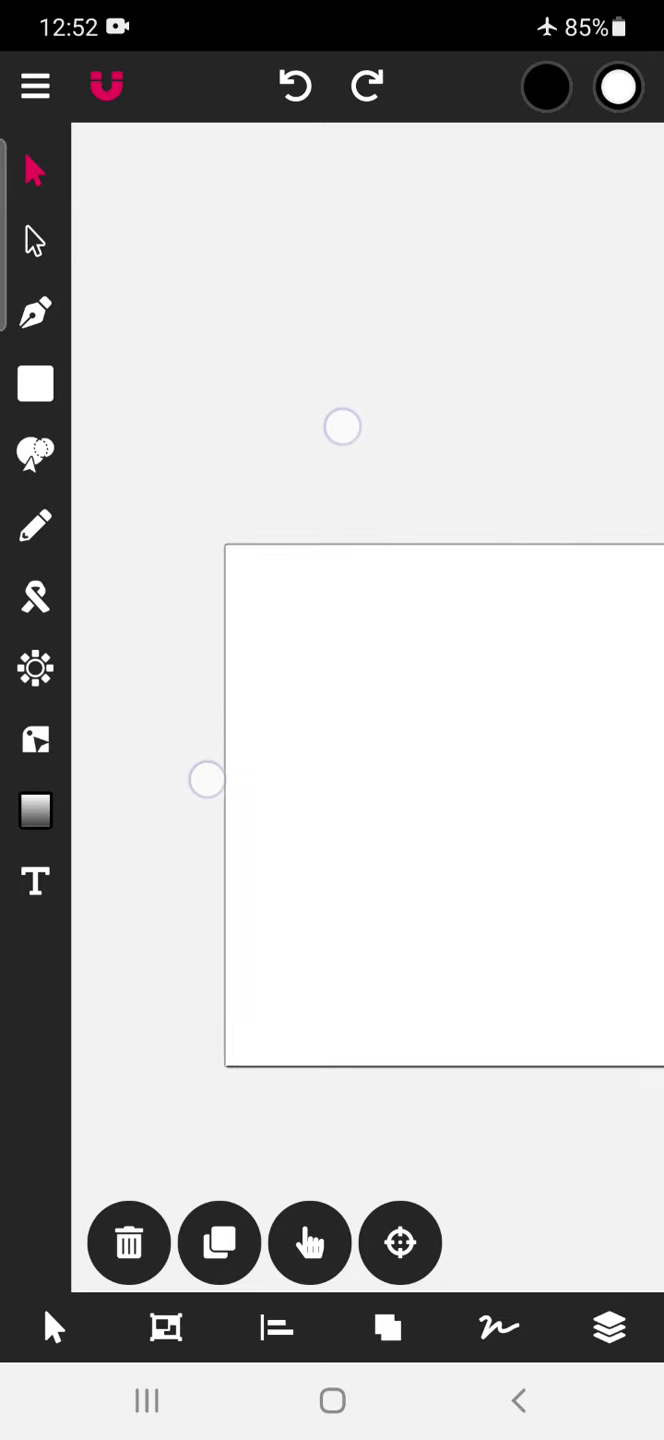
scroll(293, 630, "up", 1)
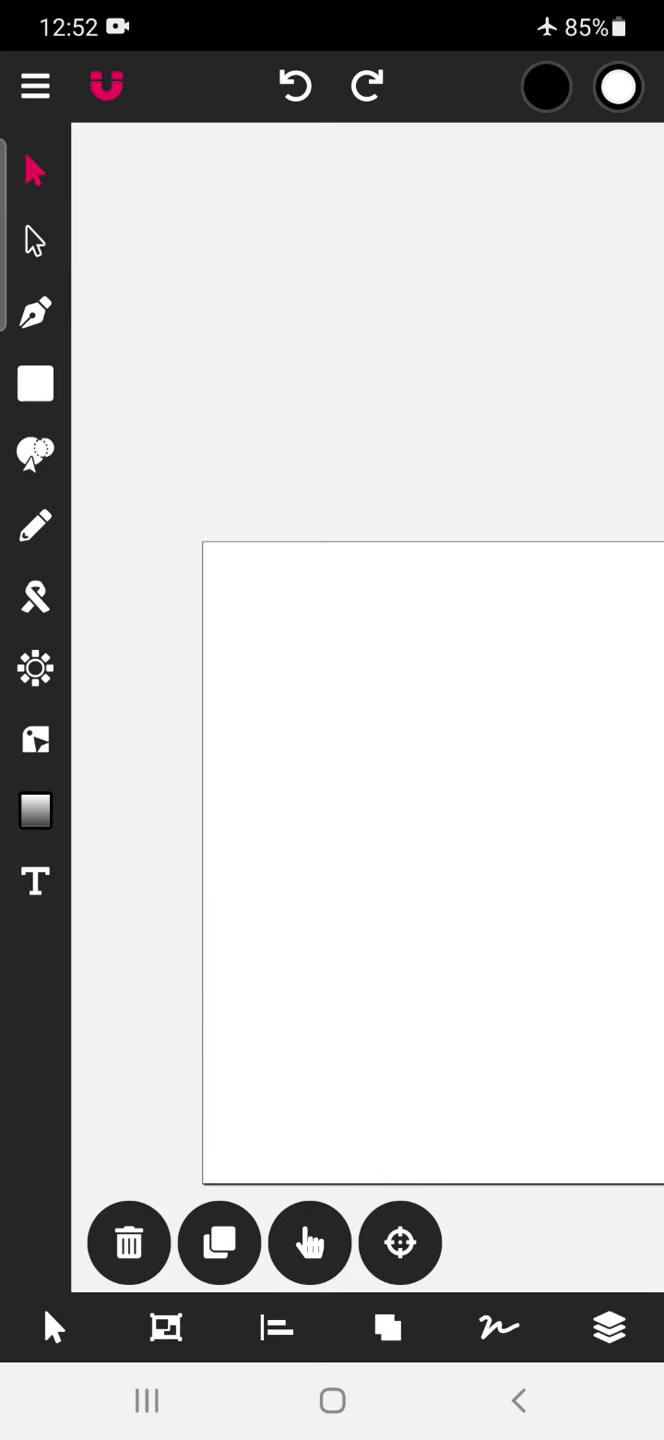
Draw a tall black rectangle in the page's upper left and nudge it slightly left
left_click(35, 385)
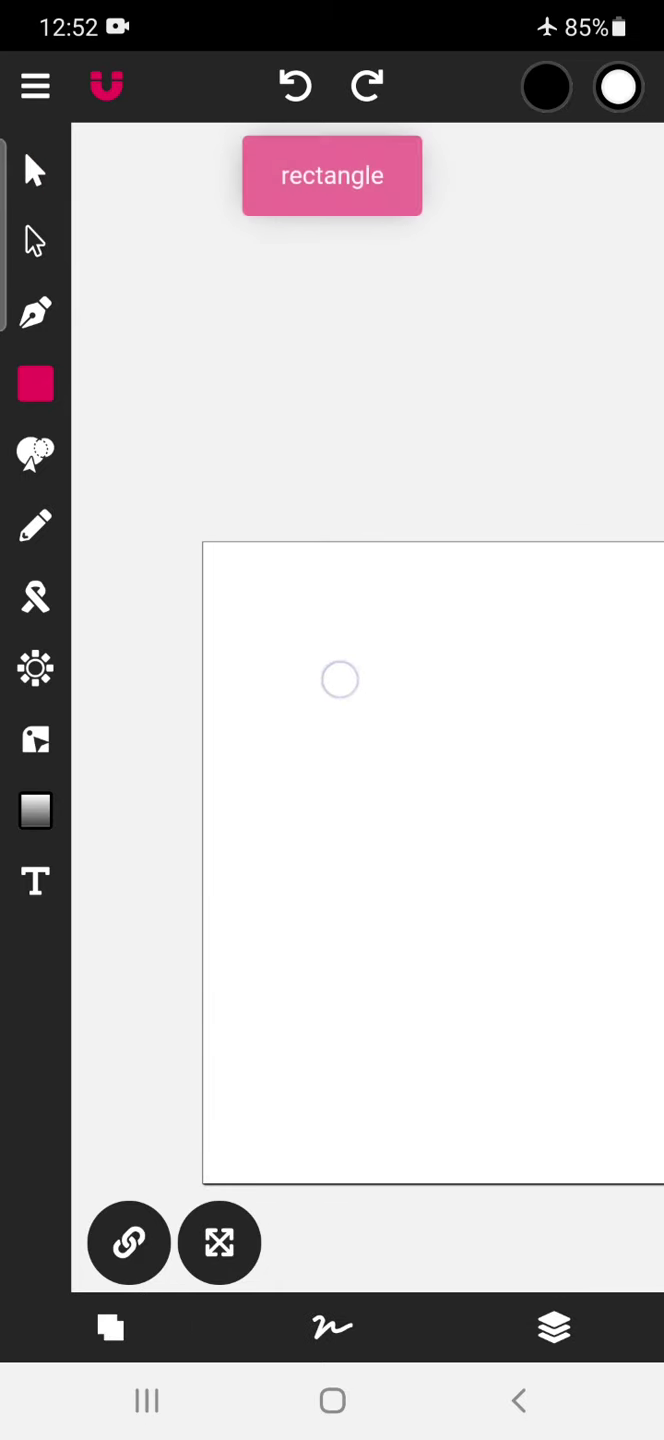
mouse_move(340, 680)
left_mouse_down()
mouse_move(470, 889)
mouse_move(484, 898)
left_mouse_up()
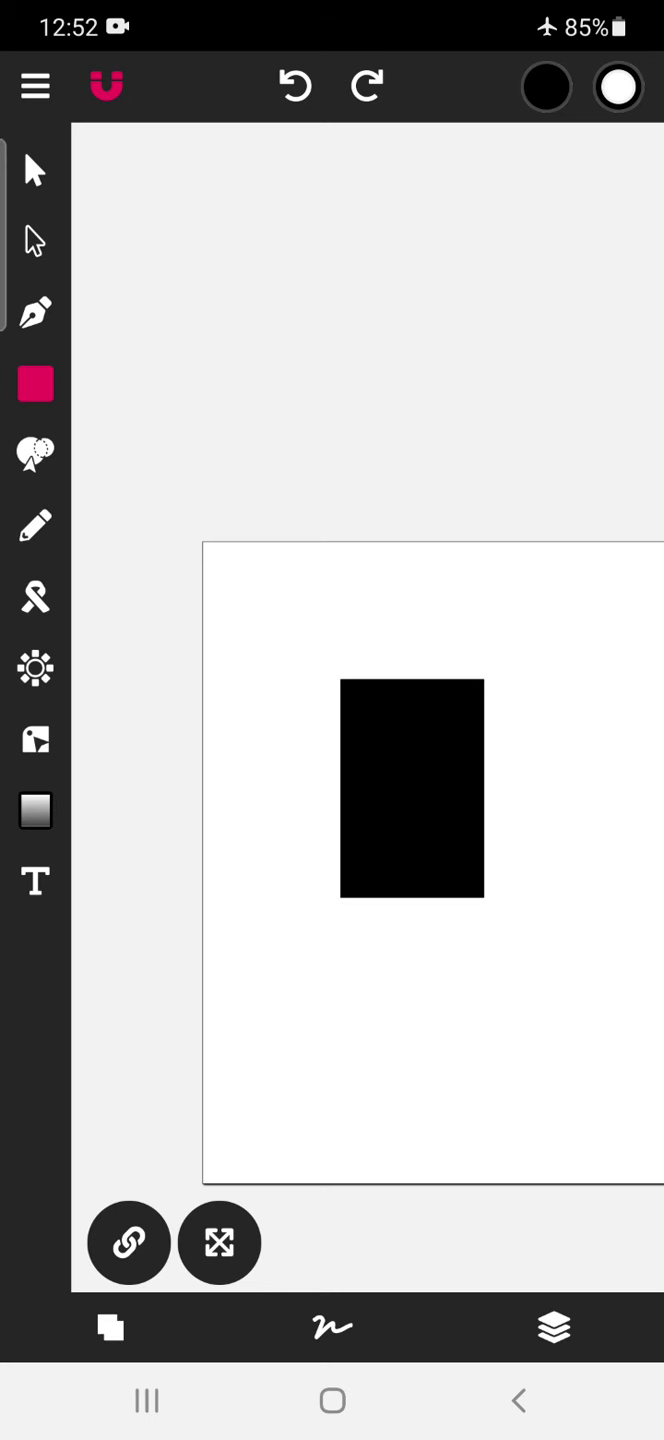
left_click(35, 171)
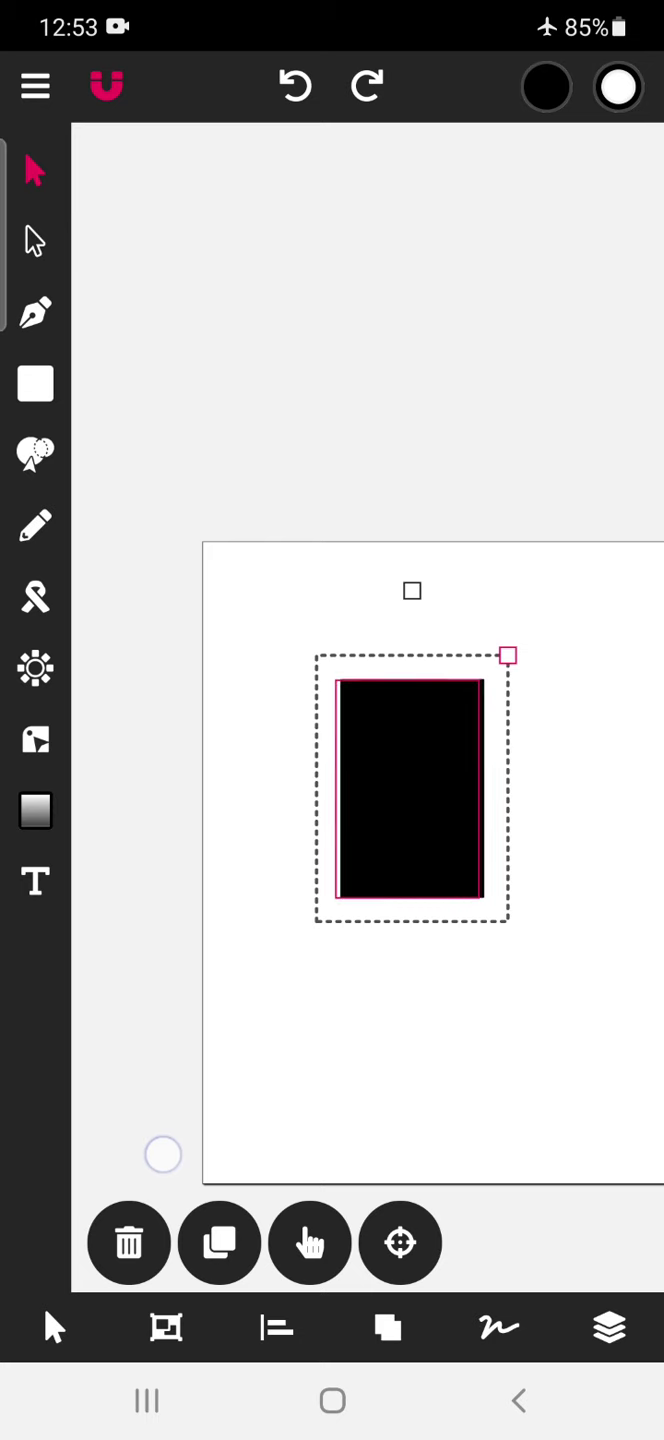
left_click_drag(169, 1153, 155, 1155)
left_click_drag(248, 1169, 242, 1170)
left_click(326, 1165)
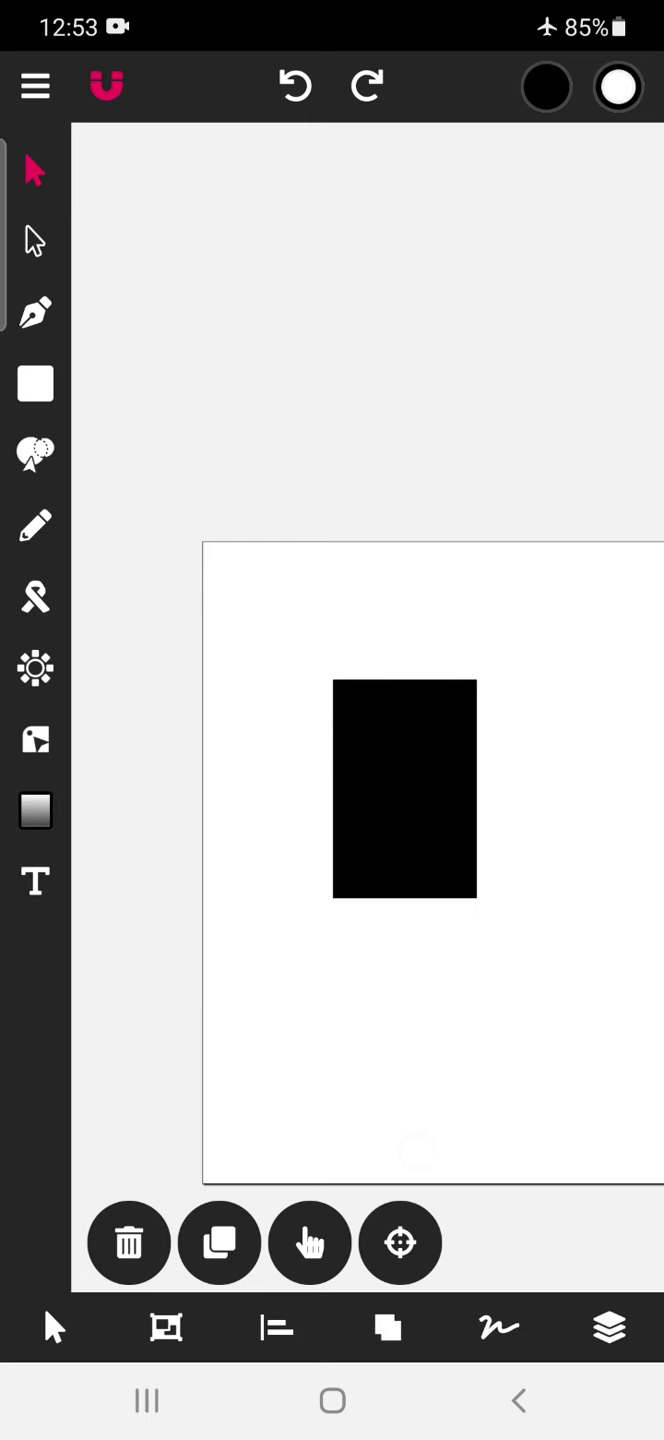
left_click(420, 679)
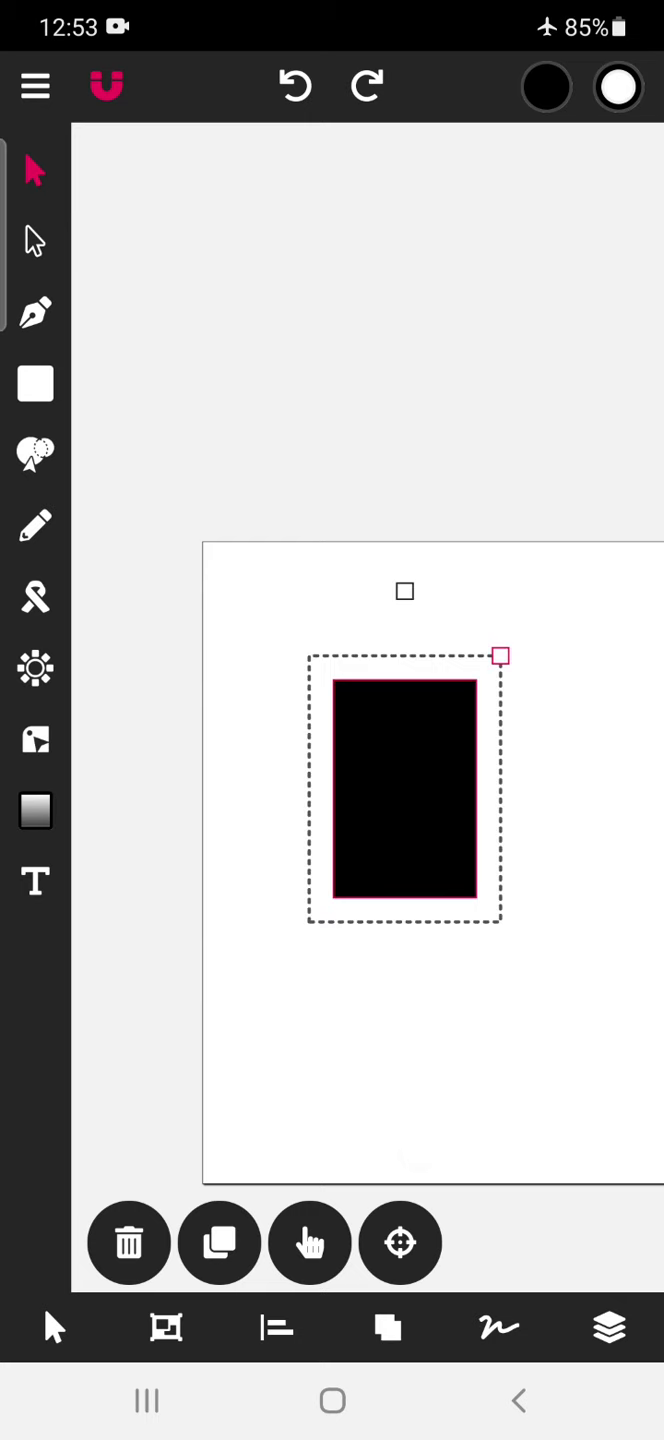
Switch the Portrait quick-settings tile back to Auto rotate and dismiss the shade
left_click_drag(484, 12, 484, 434)
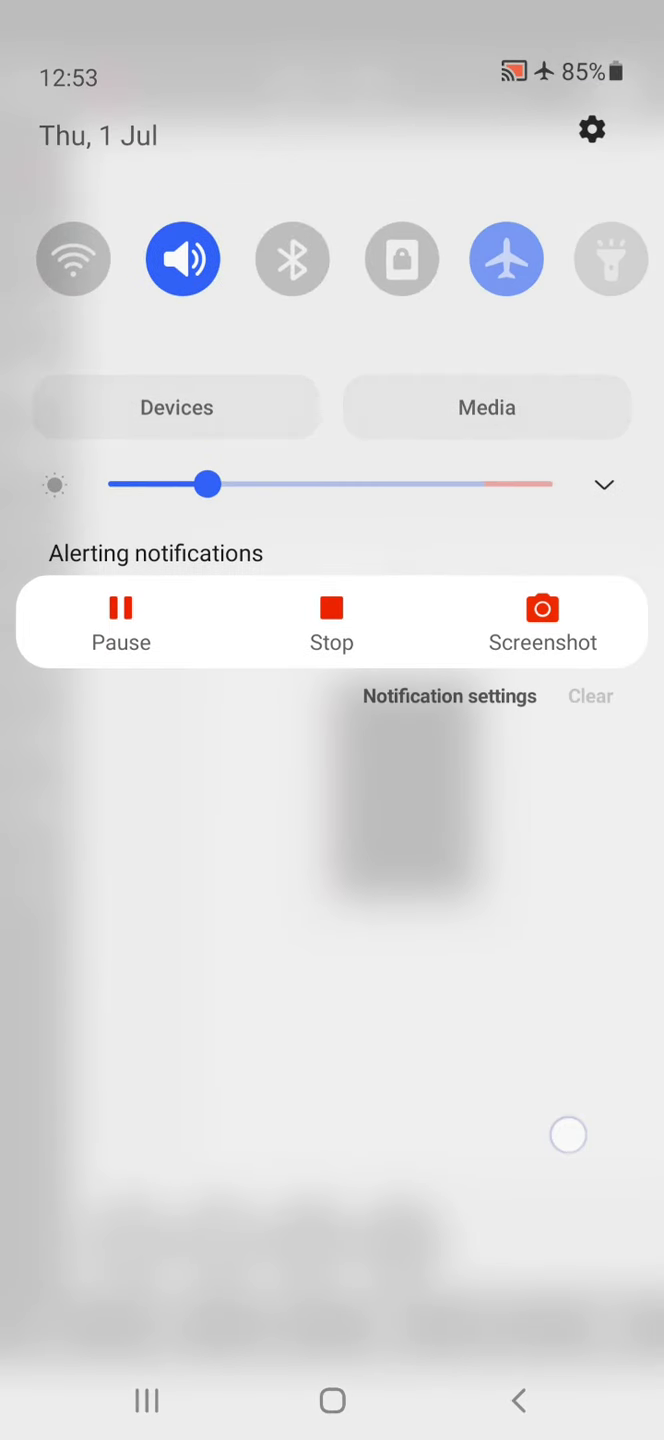
left_click_drag(523, 177, 523, 675)
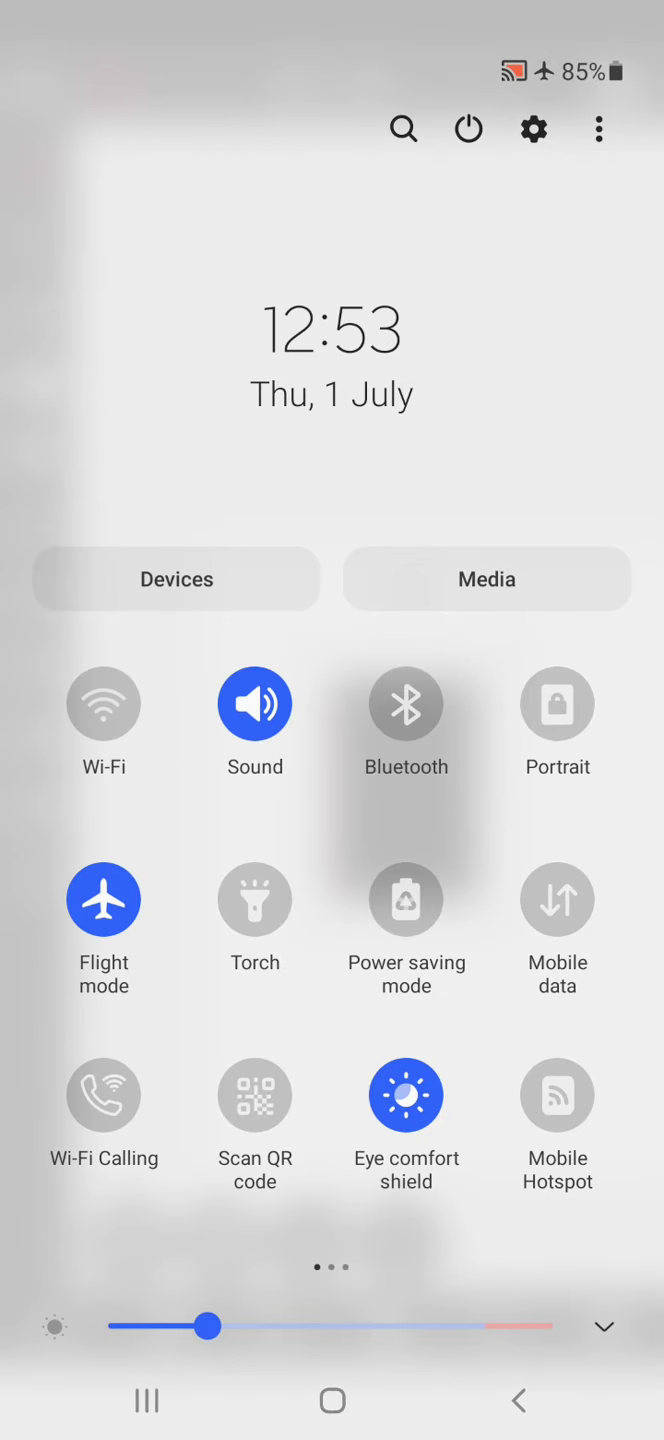
left_click(556, 704)
left_click_drag(332, 1237, 332, 562)
left_click_drag(331, 1012, 332, 225)
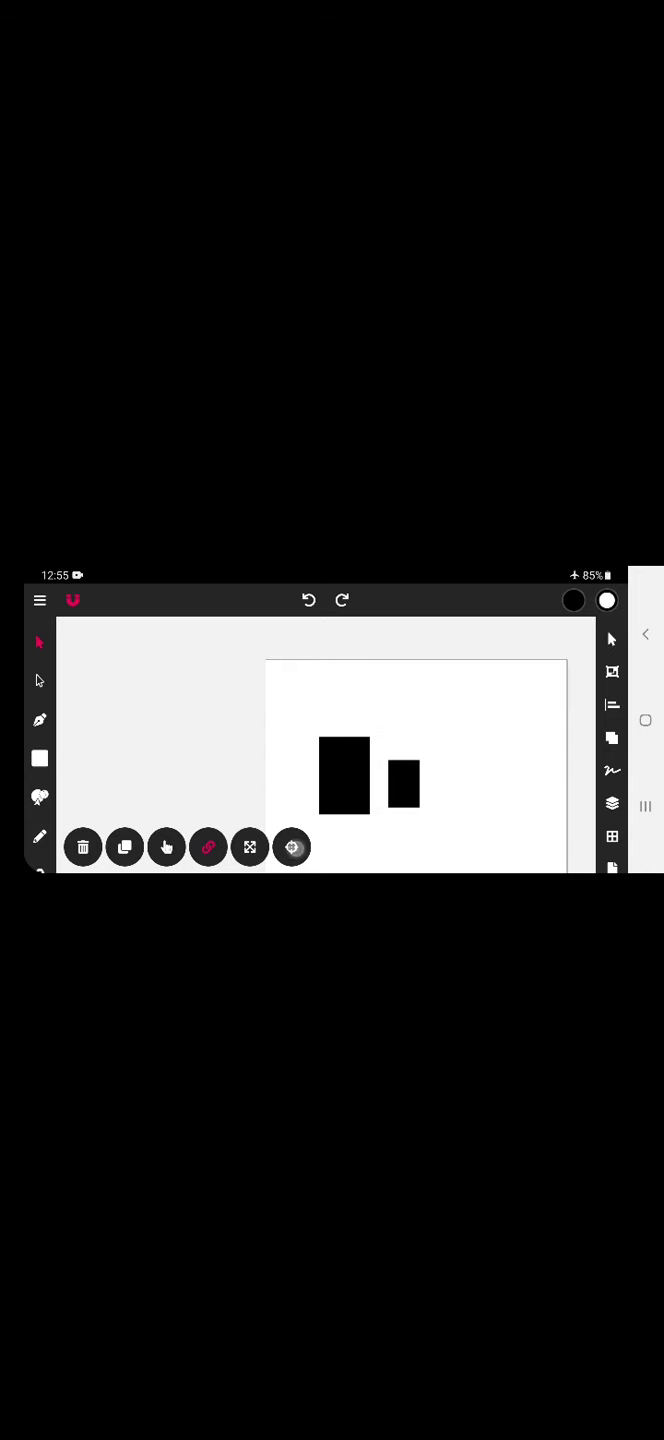
Tap the crosshair button on the bottom toolbar of the landscape canvas
left_click(292, 847)
Turn on the crosshair and Select Multiple toolbar buttons
left_click(292, 847)
left_click(166, 847)
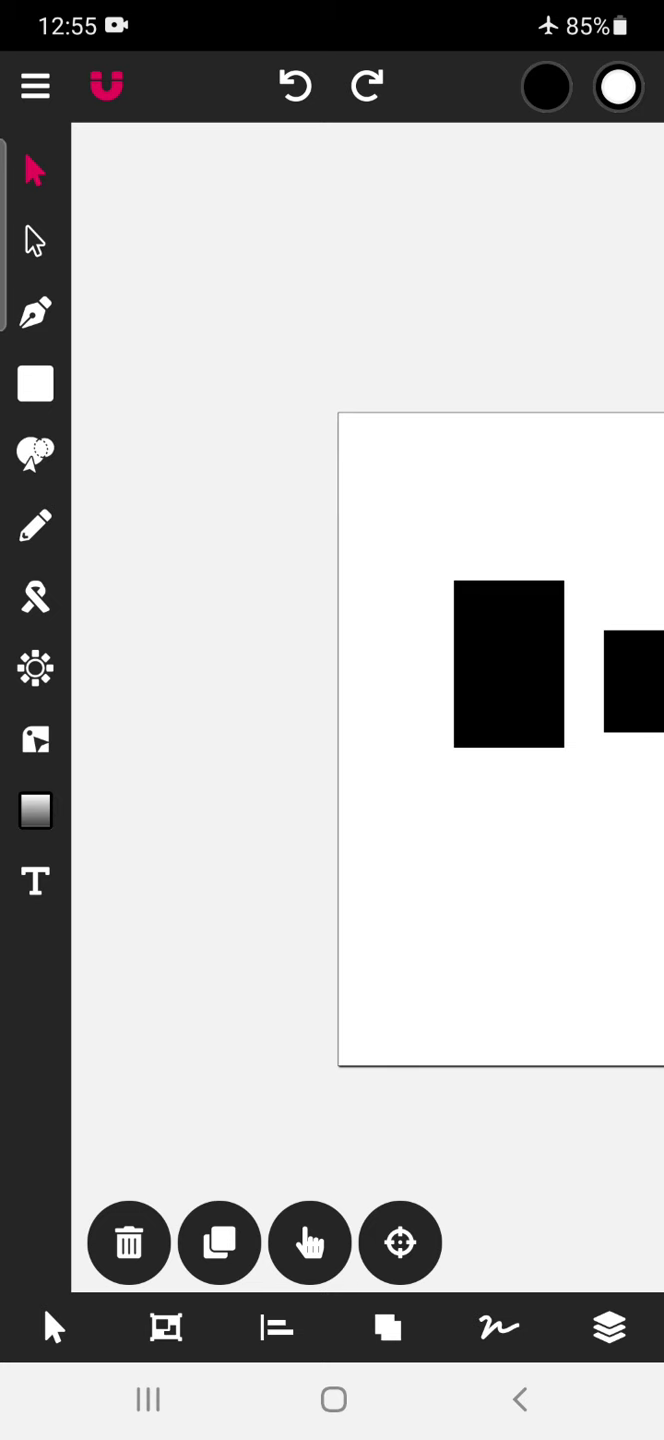
Export the drawing as SVG from the main menu and close the drawer
left_click(35, 86)
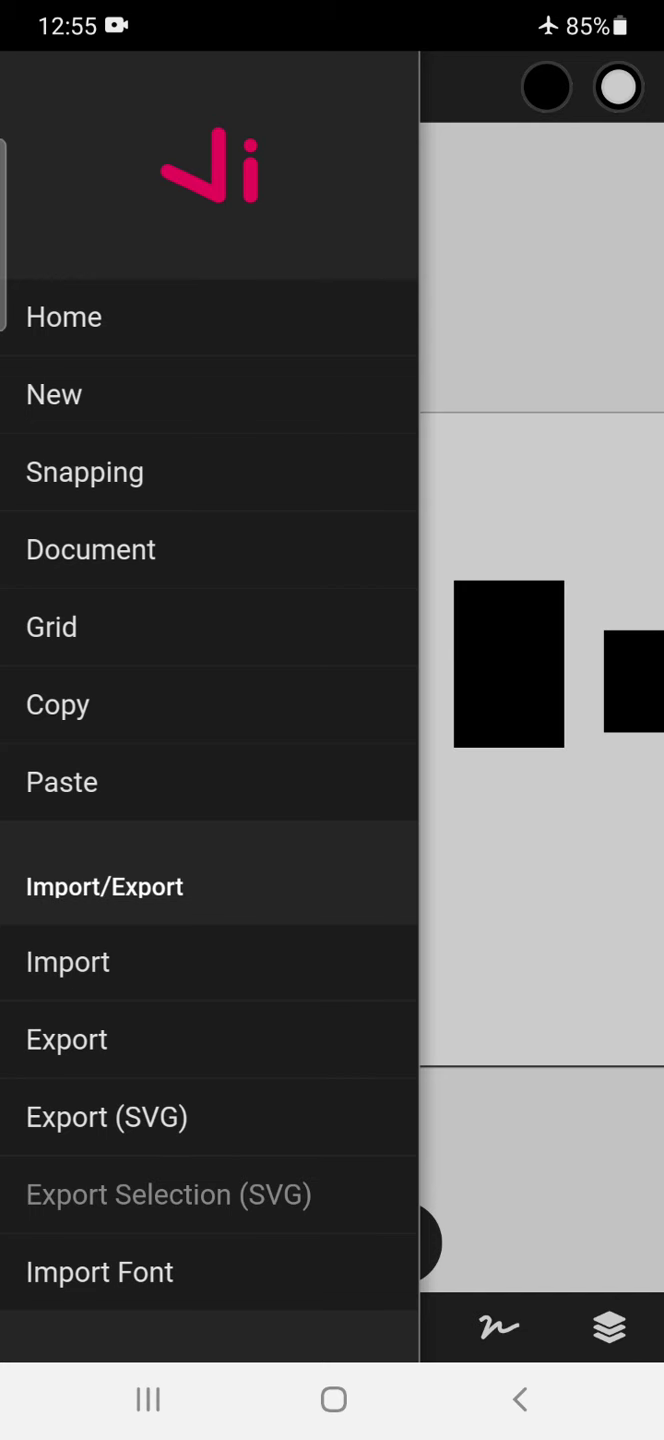
left_click(203, 1117)
left_click(559, 337)
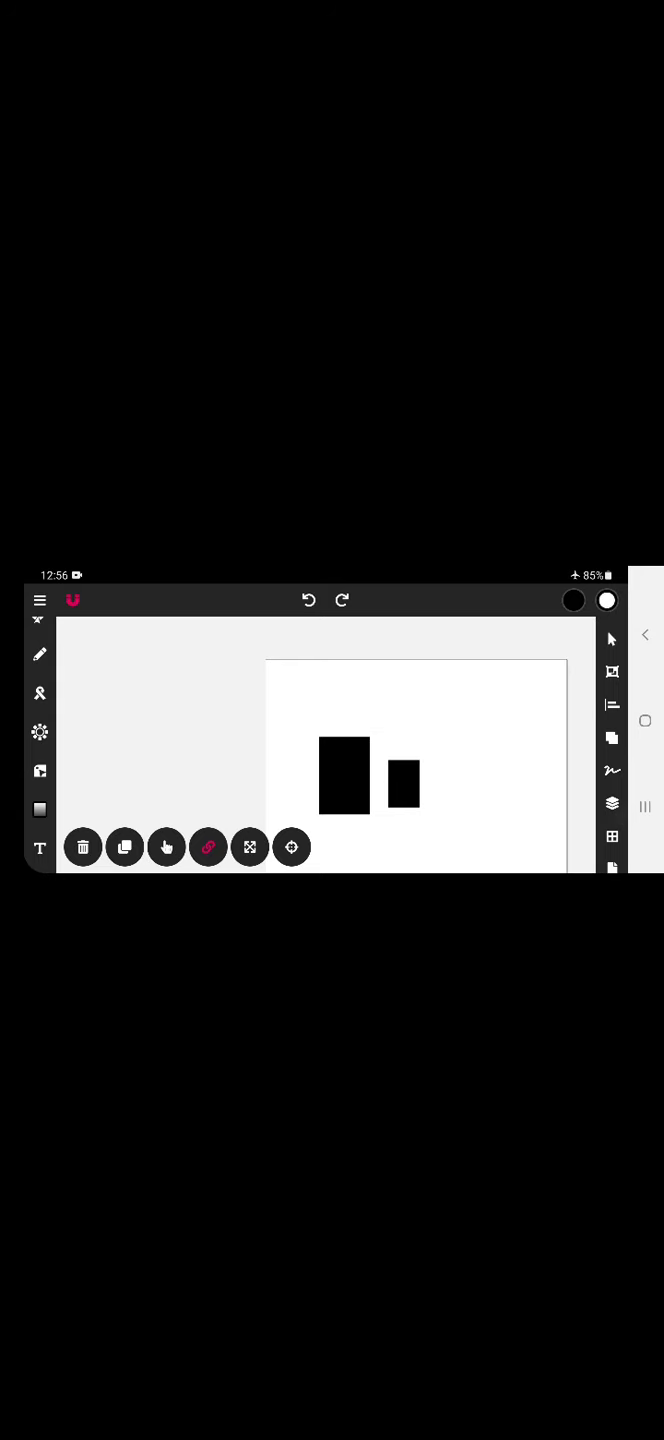
Fill the tall rectangle with a green preset swatch, then close the transform settings
left_click(574, 601)
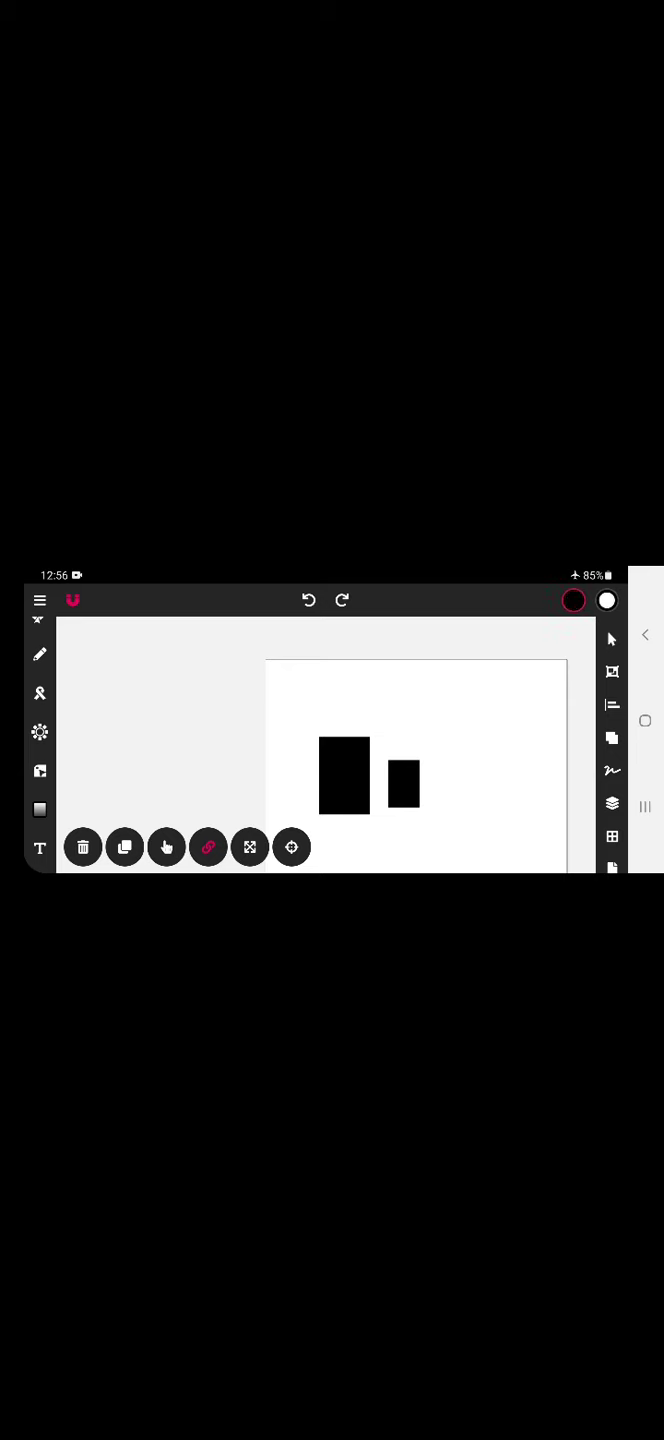
left_click(347, 767)
left_click(446, 667)
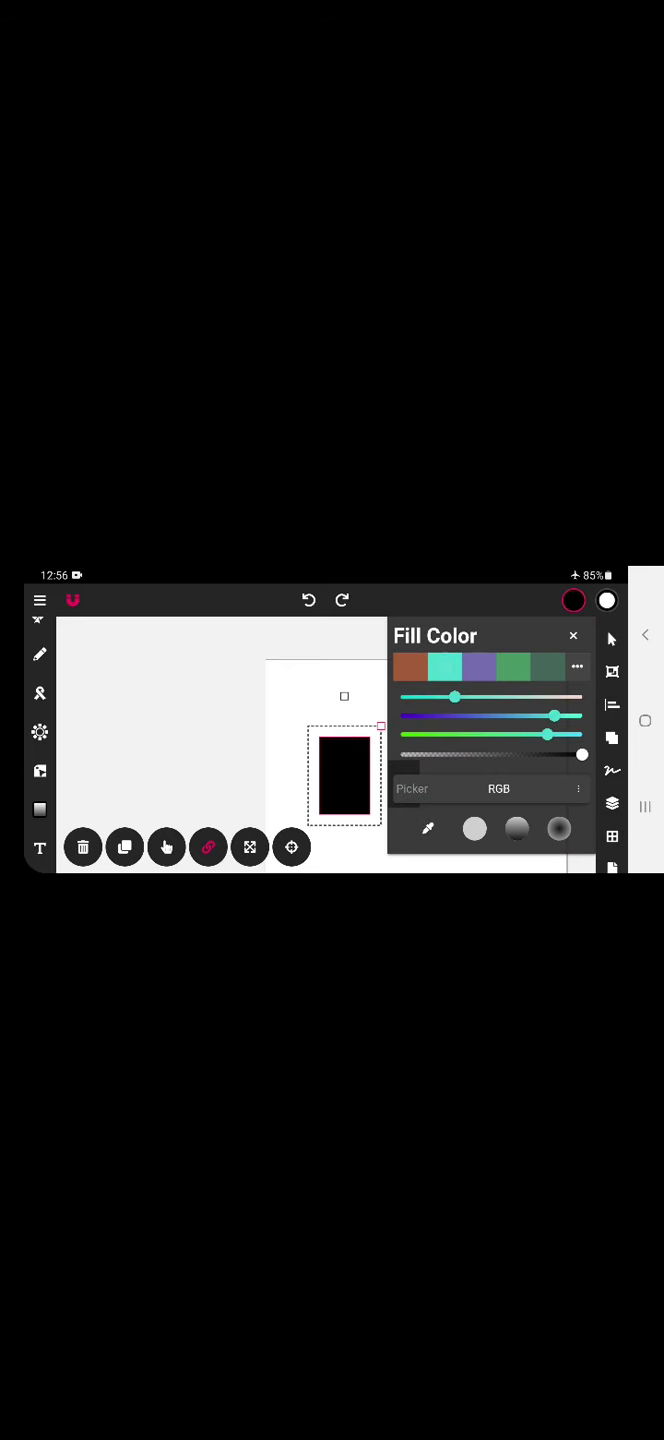
left_click(475, 669)
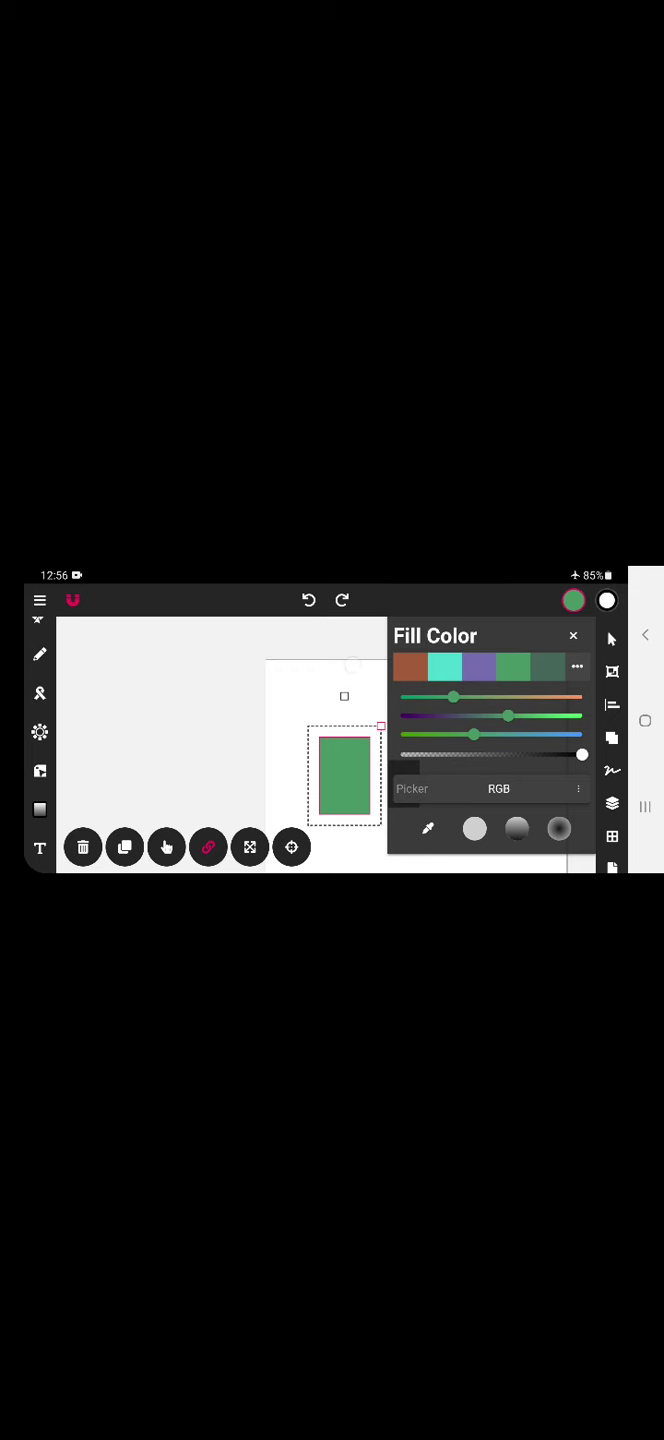
left_click(610, 638)
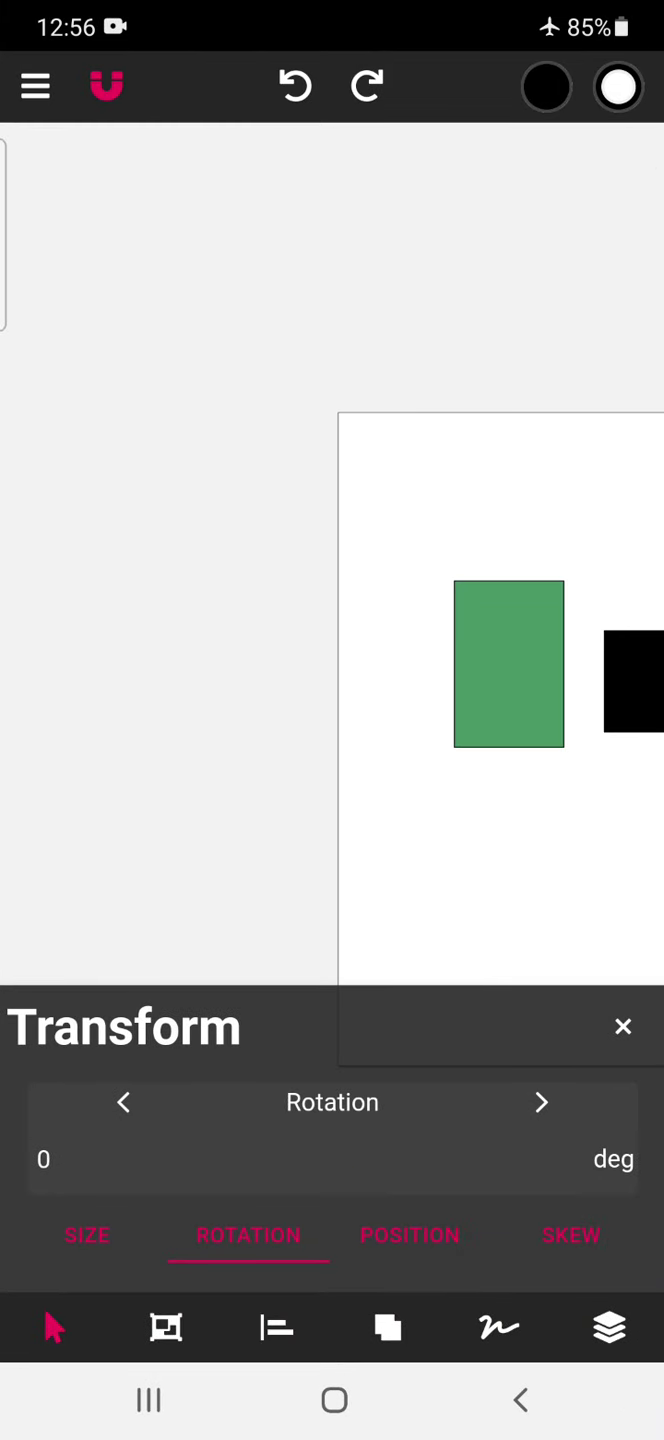
left_click(622, 1026)
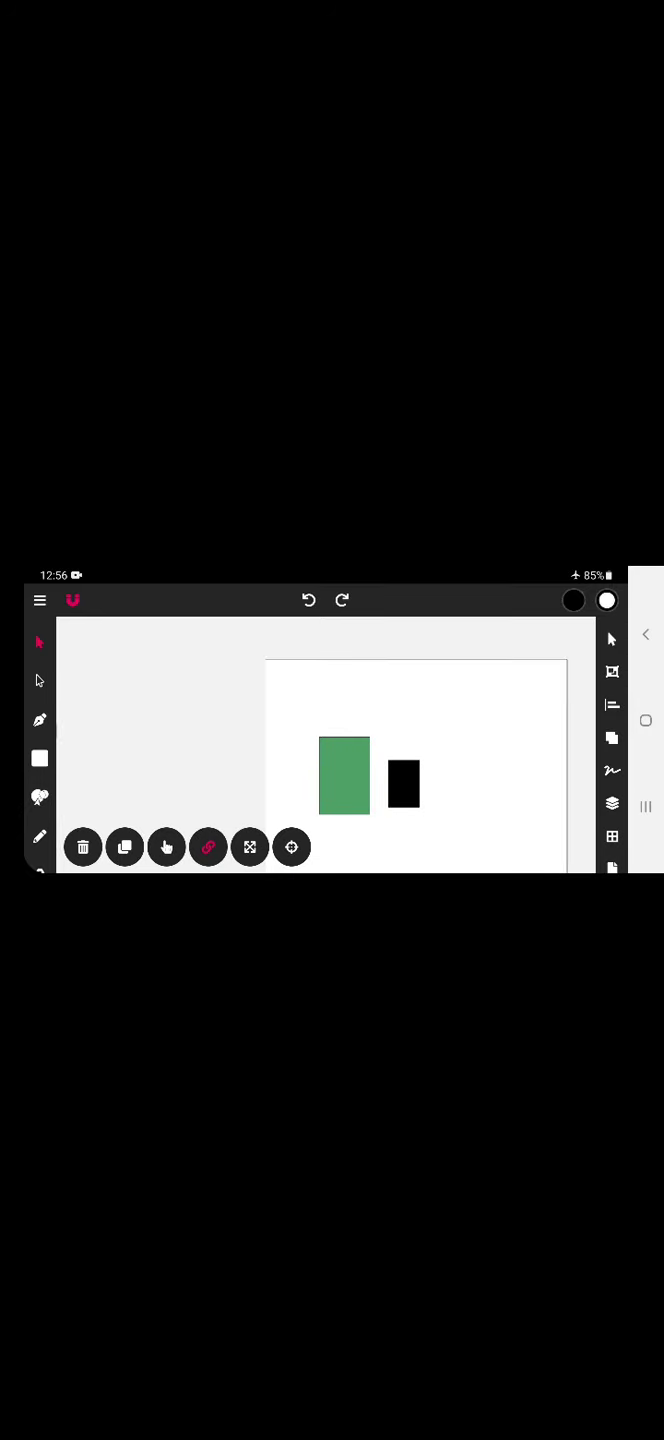
Set the document background to the teal swatch, then toggle and close the Grid panel
left_click(612, 670)
left_click(612, 707)
scroll(612, 731, "down", 1)
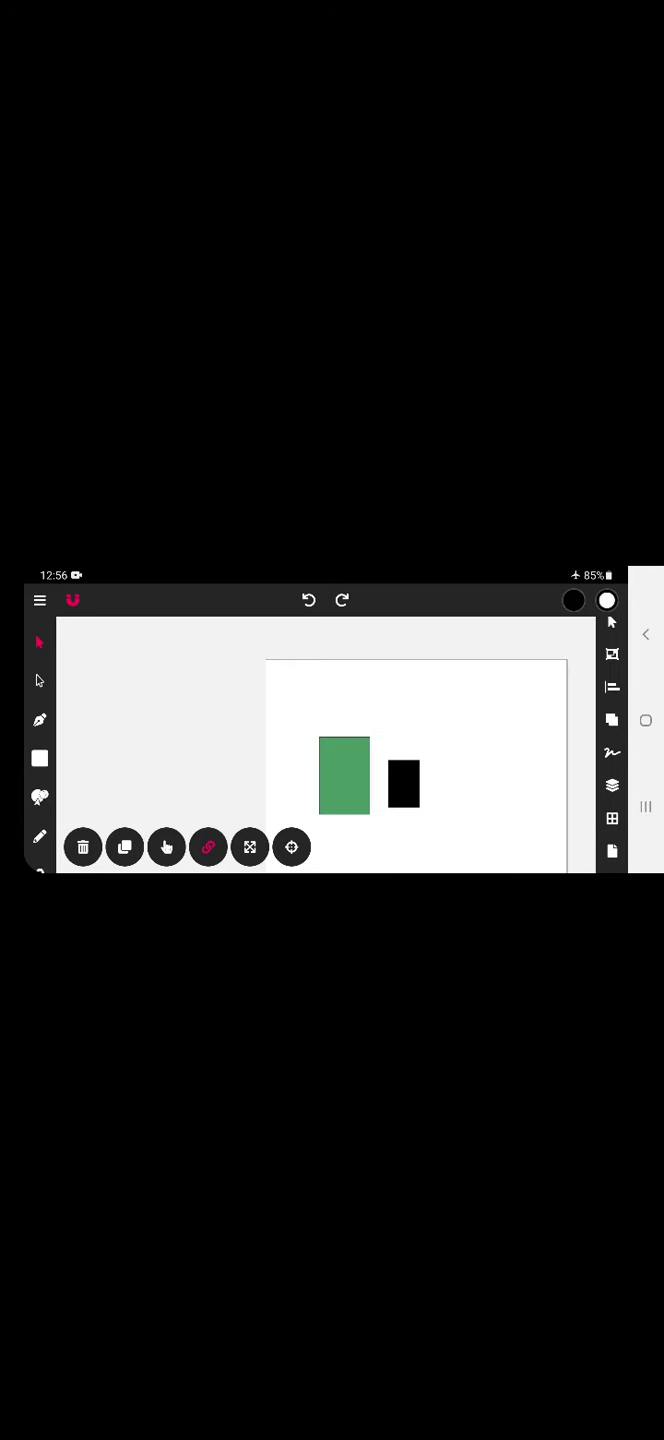
scroll(612, 810, "down", 1)
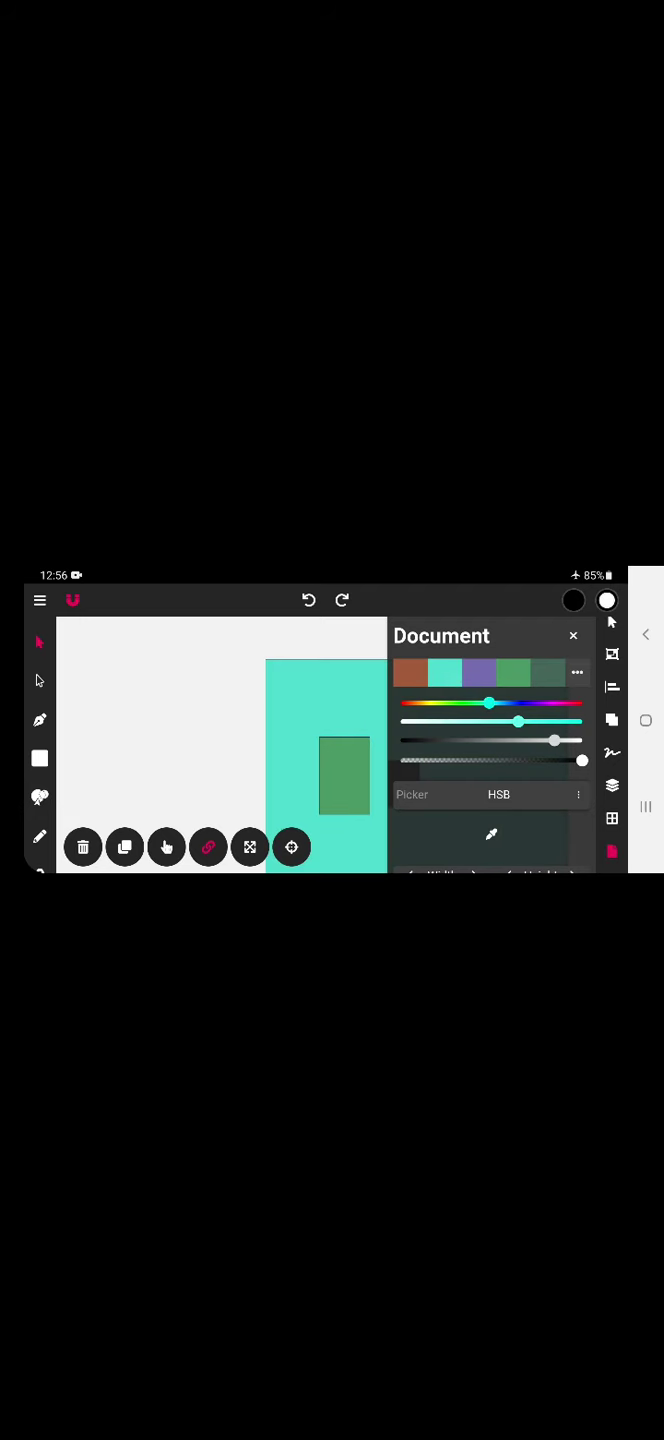
left_click(573, 635)
left_click(612, 819)
left_click(613, 819)
left_click(612, 820)
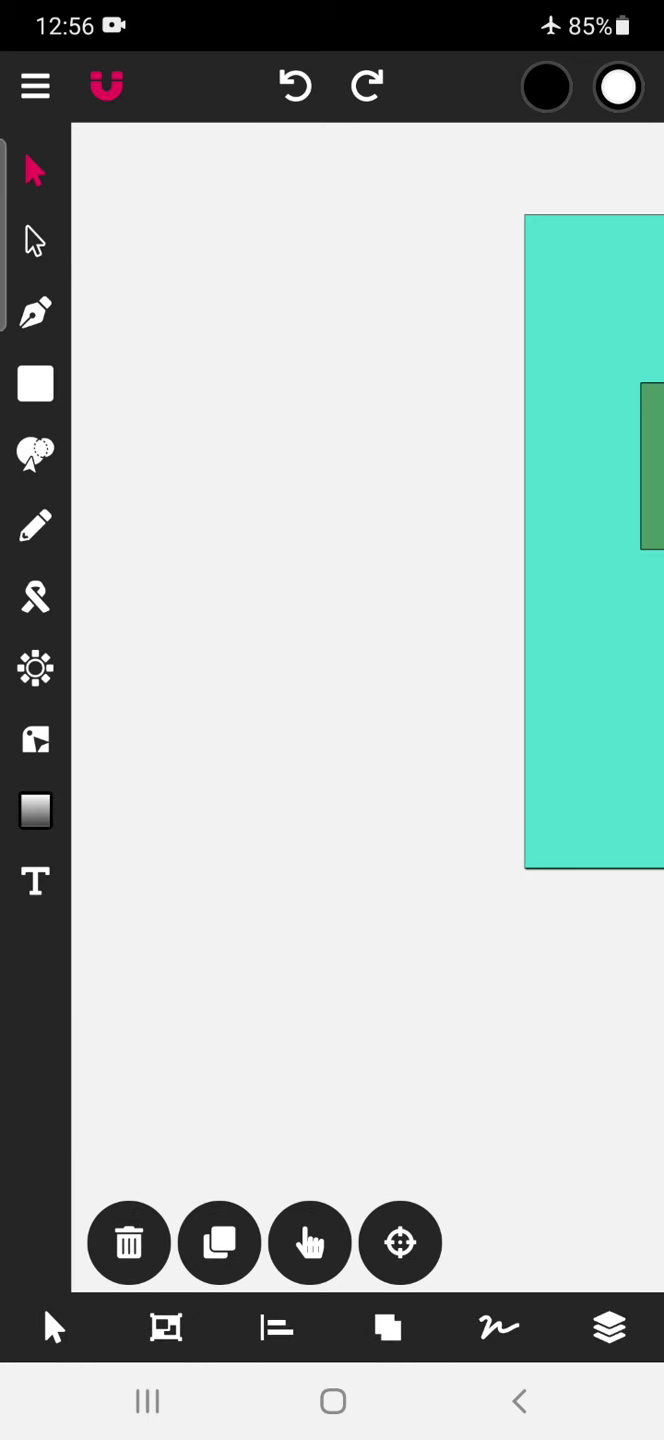
left_click_drag(525, 337, 337, 538)
left_click(35, 86)
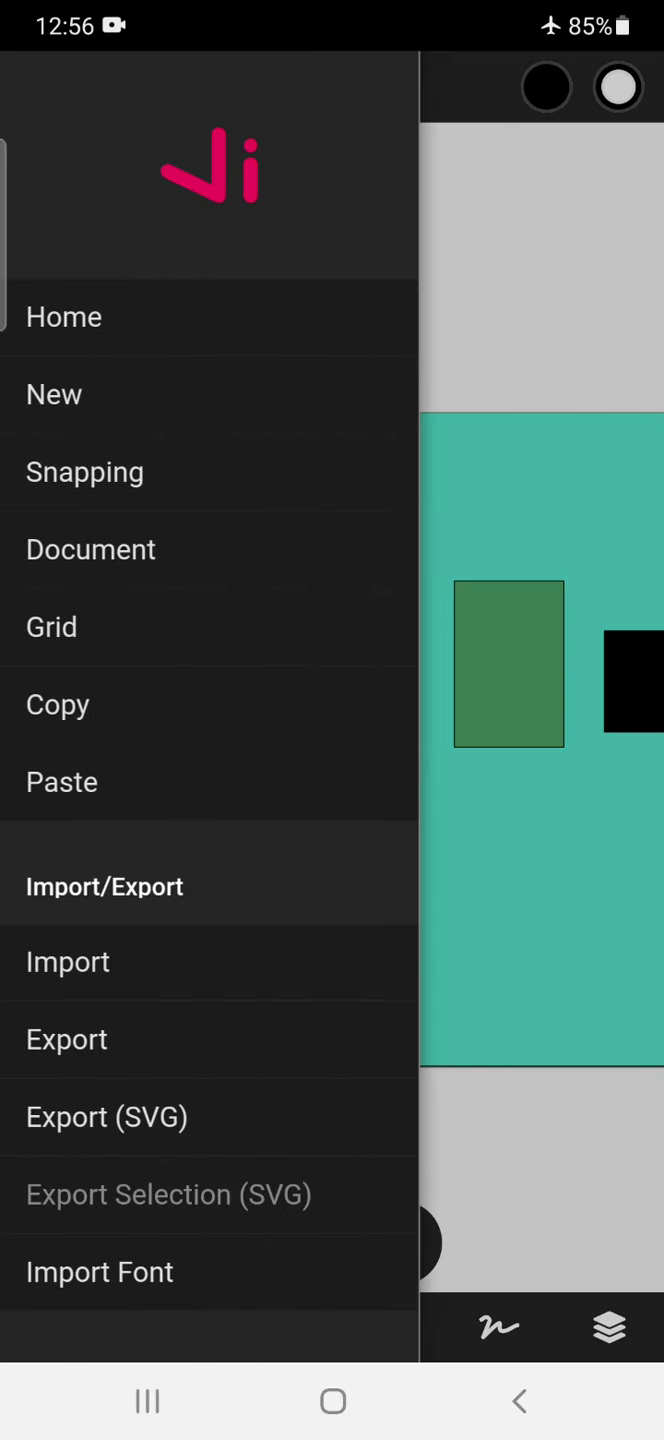
left_click(234, 643)
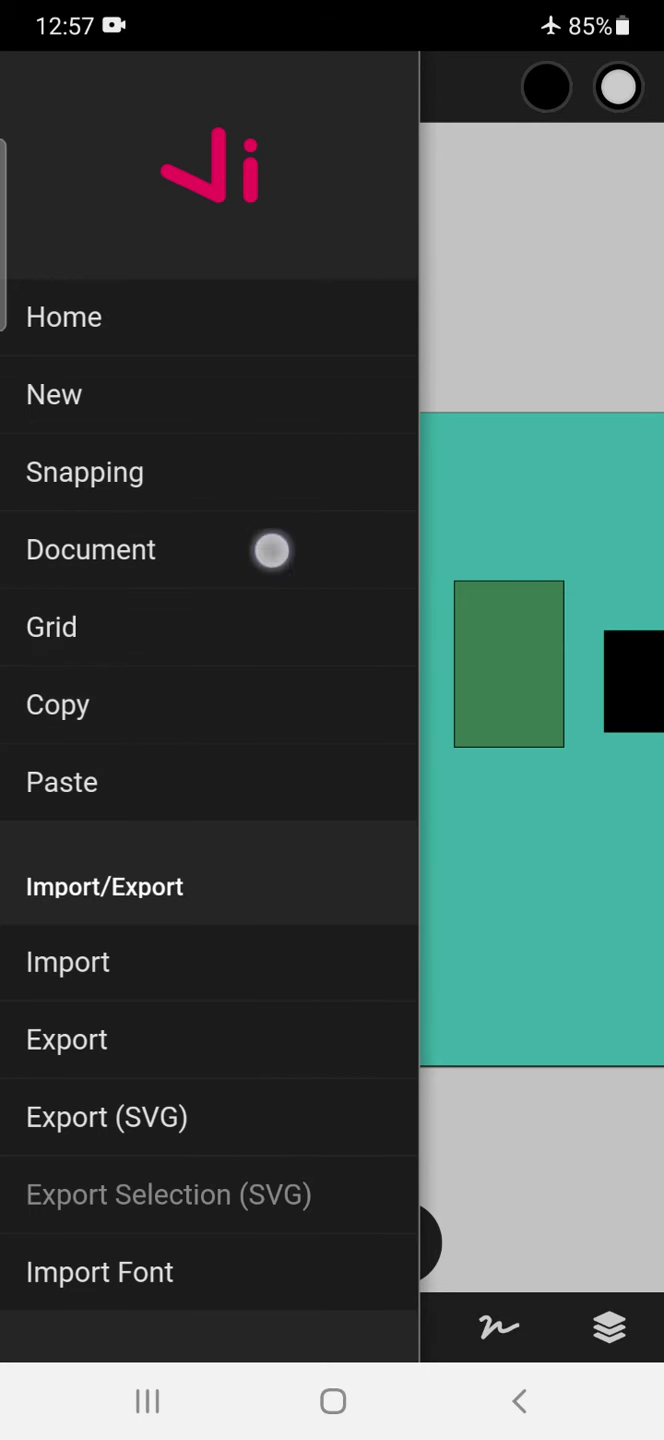
left_click(270, 549)
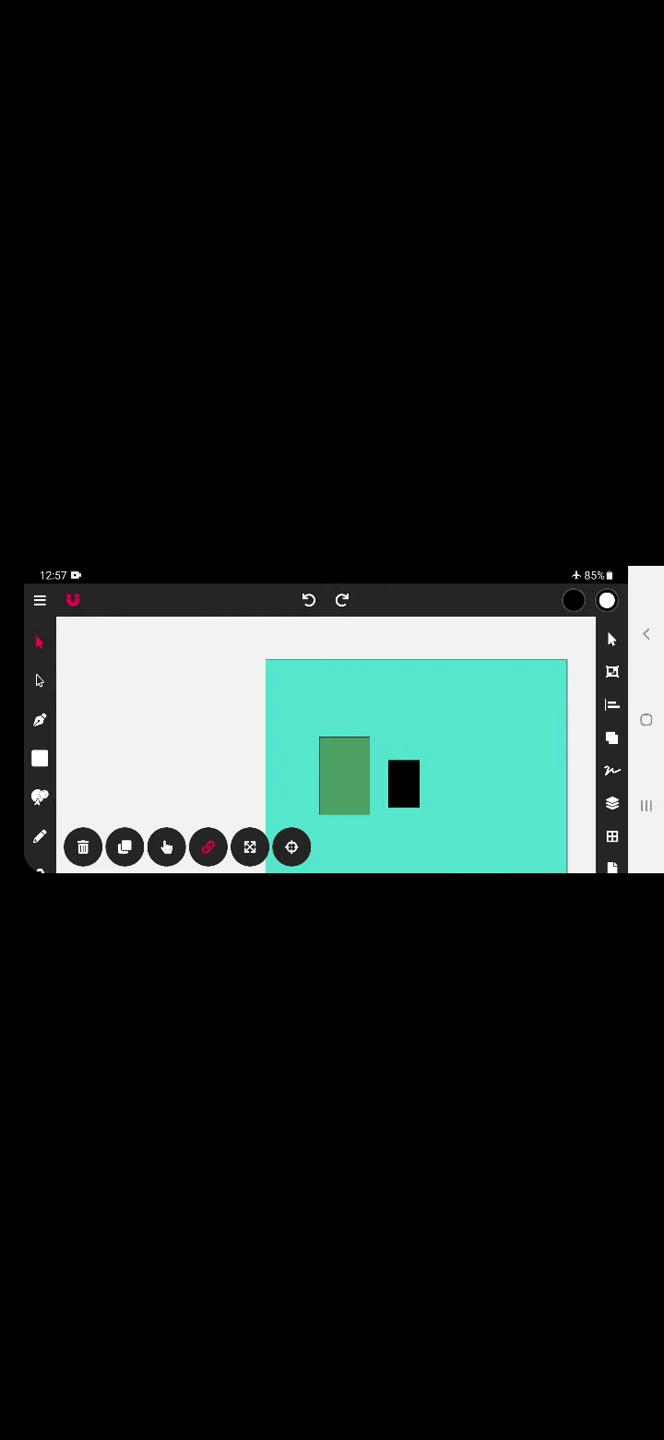
Switch the rectangle's fill picker to HSB and raise its brightness and saturation
left_click(405, 780)
left_click(573, 600)
left_click(500, 787)
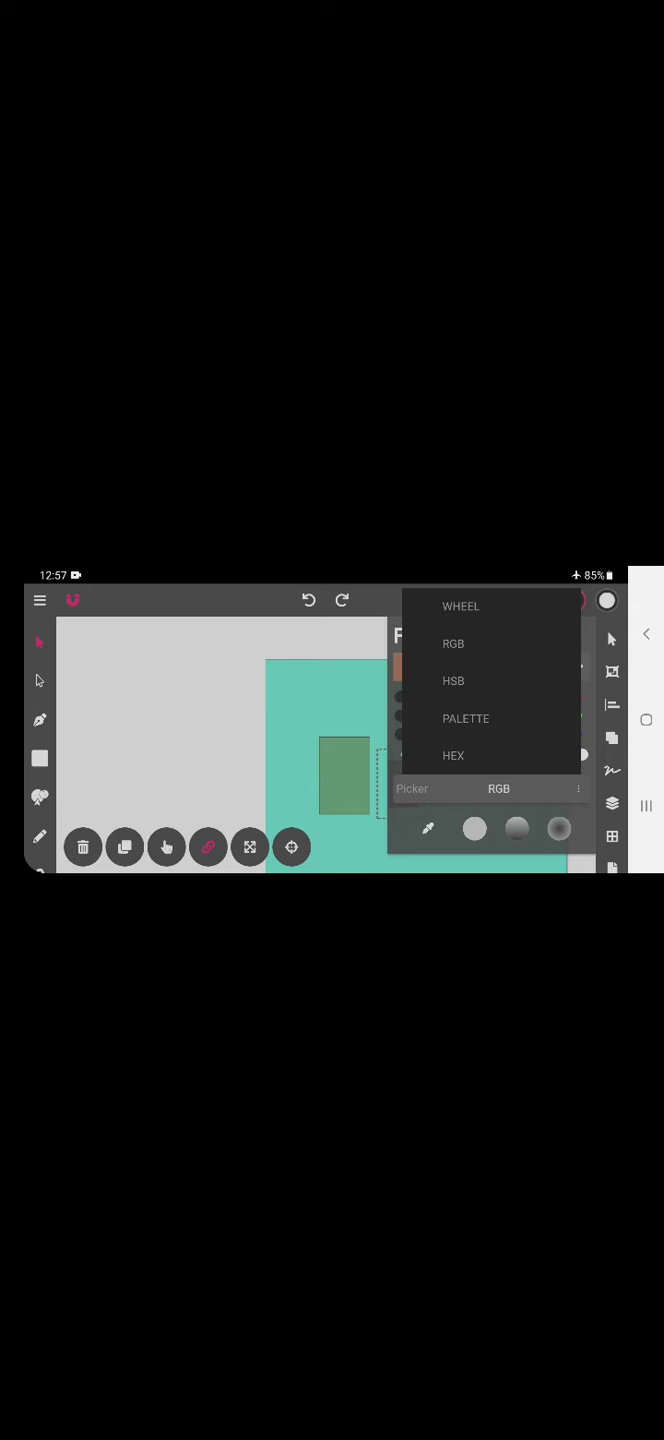
left_click(453, 681)
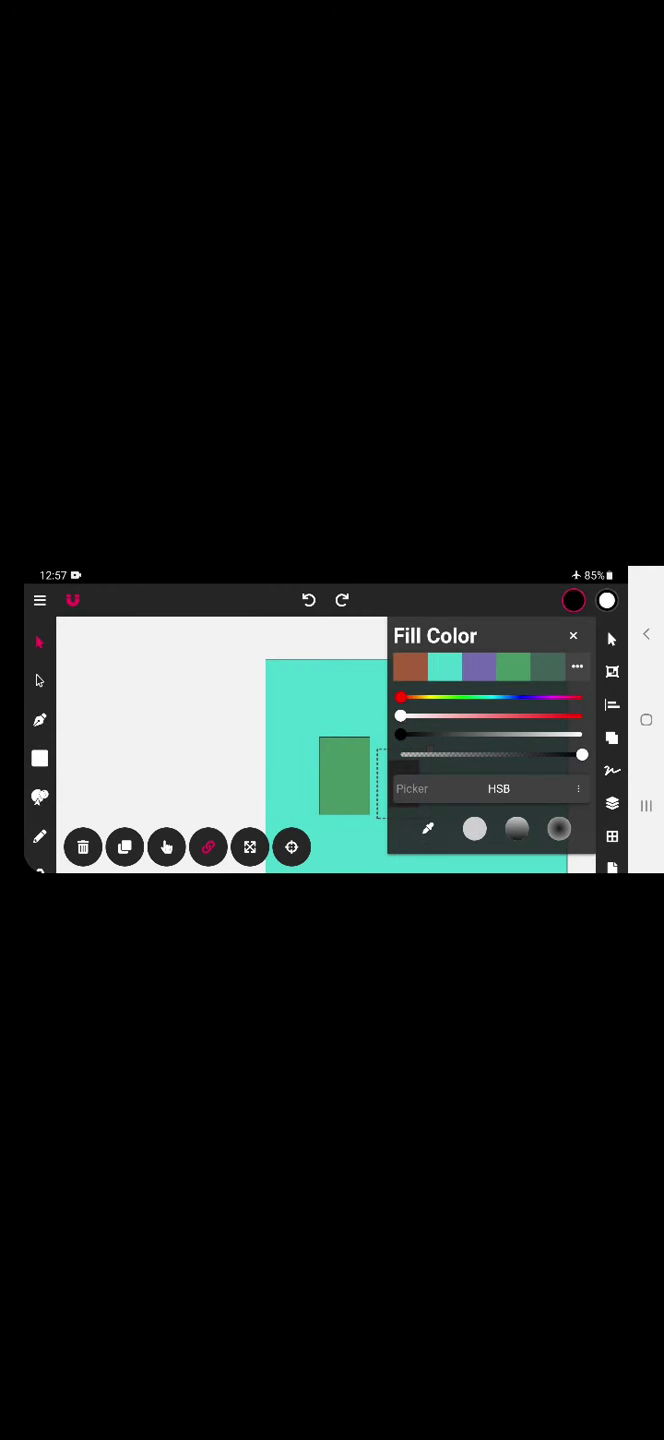
left_click_drag(401, 735, 529, 735)
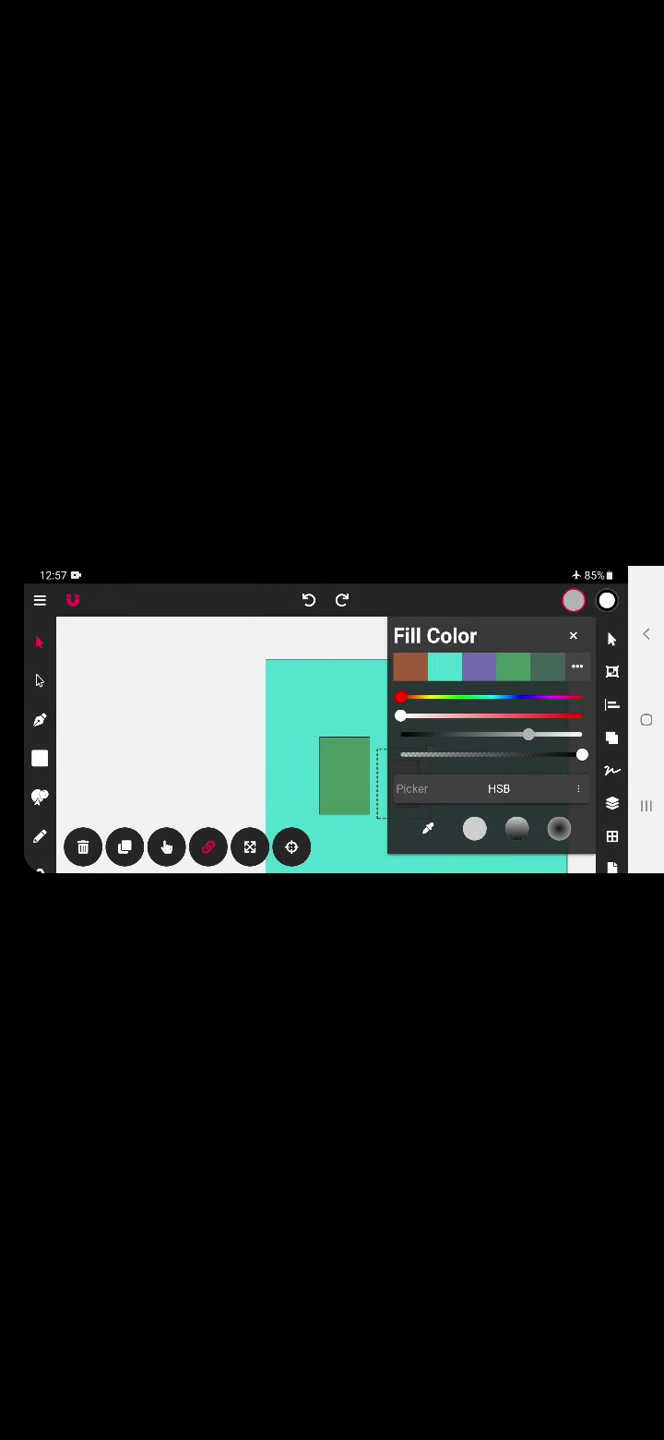
left_click_drag(401, 715, 495, 715)
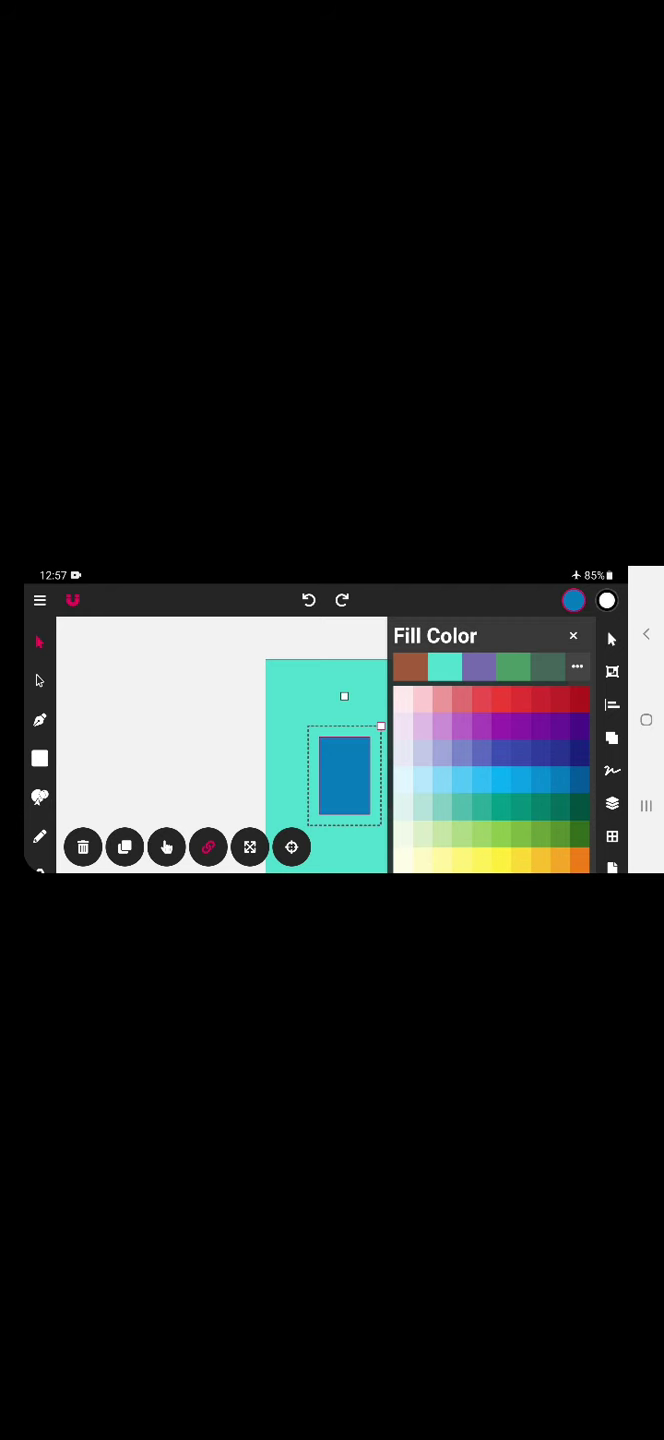
left_click(573, 635)
left_click(572, 599)
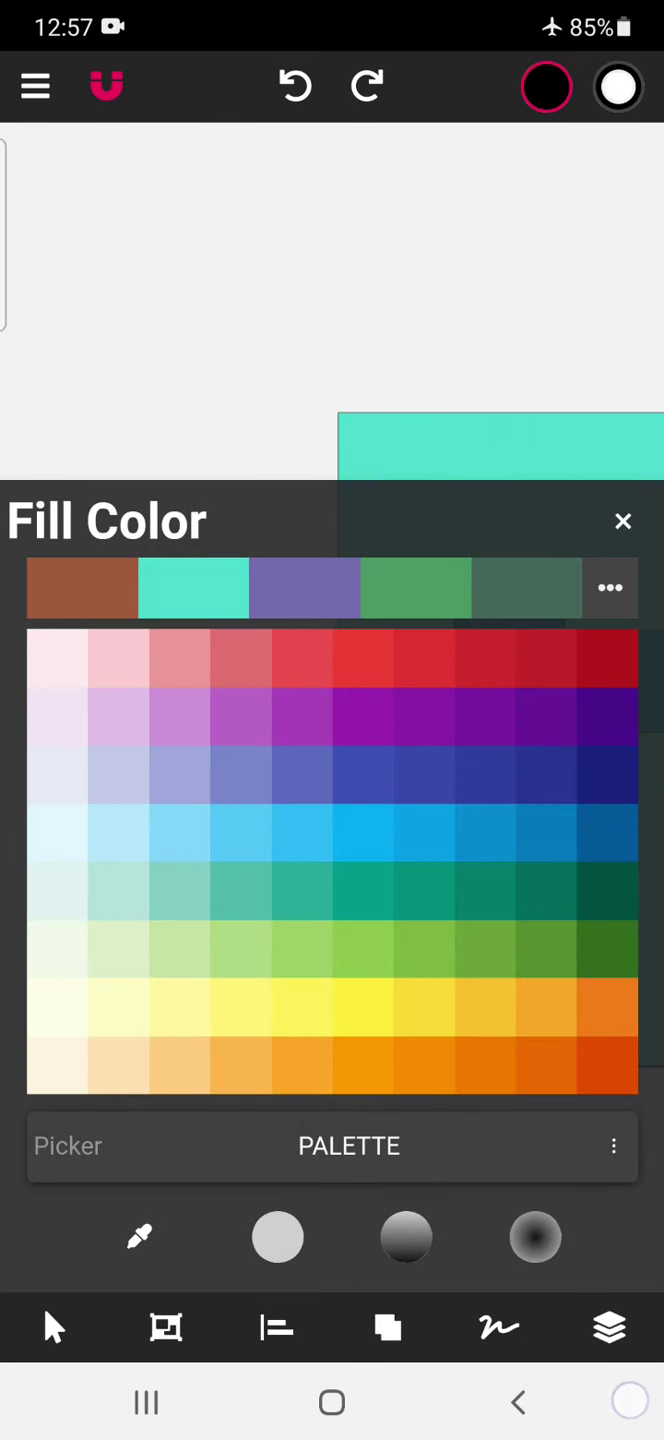
Change the Fill Color picker style to RGB sliders
left_click(338, 1145)
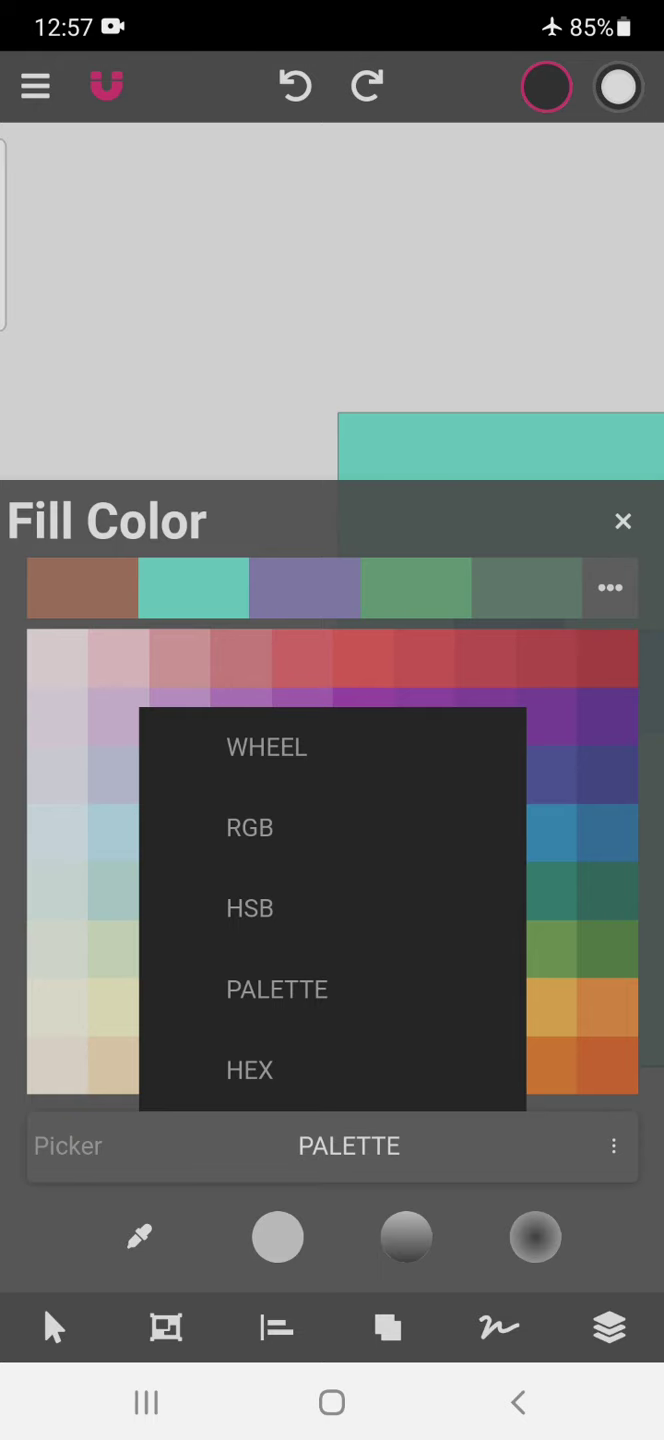
left_click(250, 828)
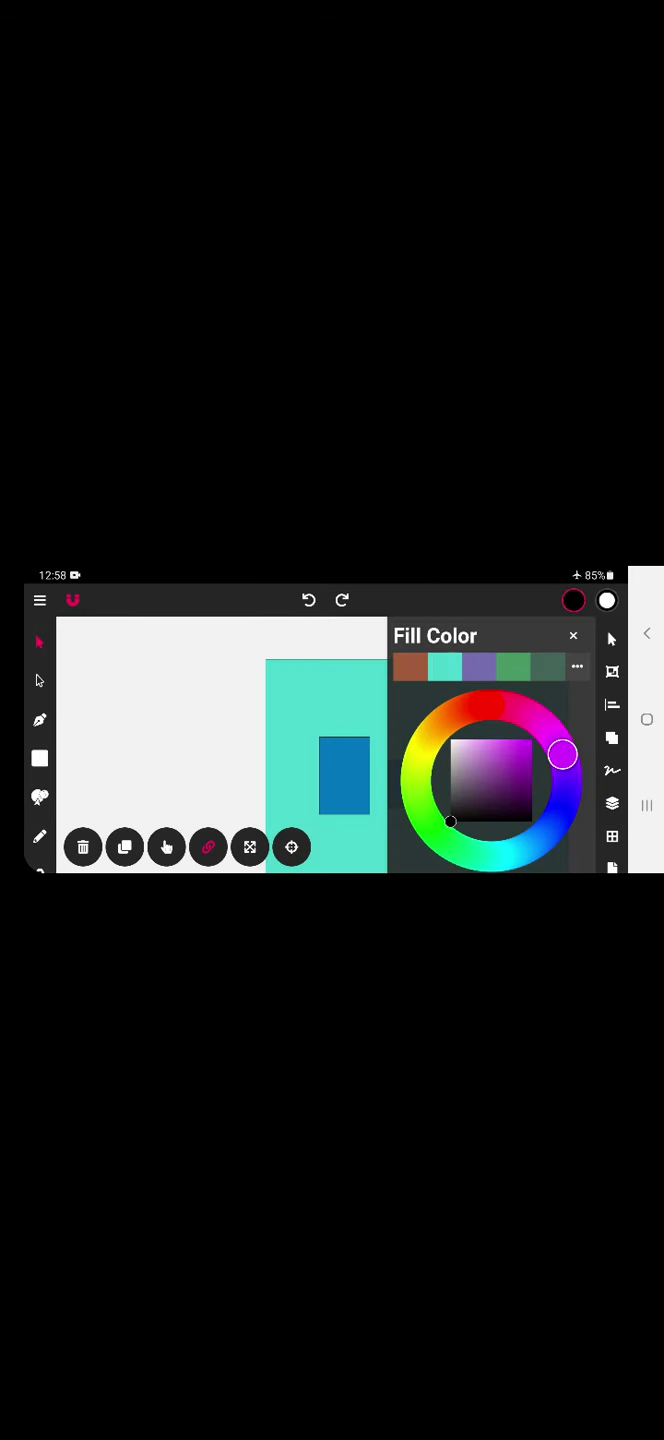
Recolour the smaller blue rectangle's fill, via a brighter magenta, to olive yellow
left_click(359, 772)
left_click(557, 744)
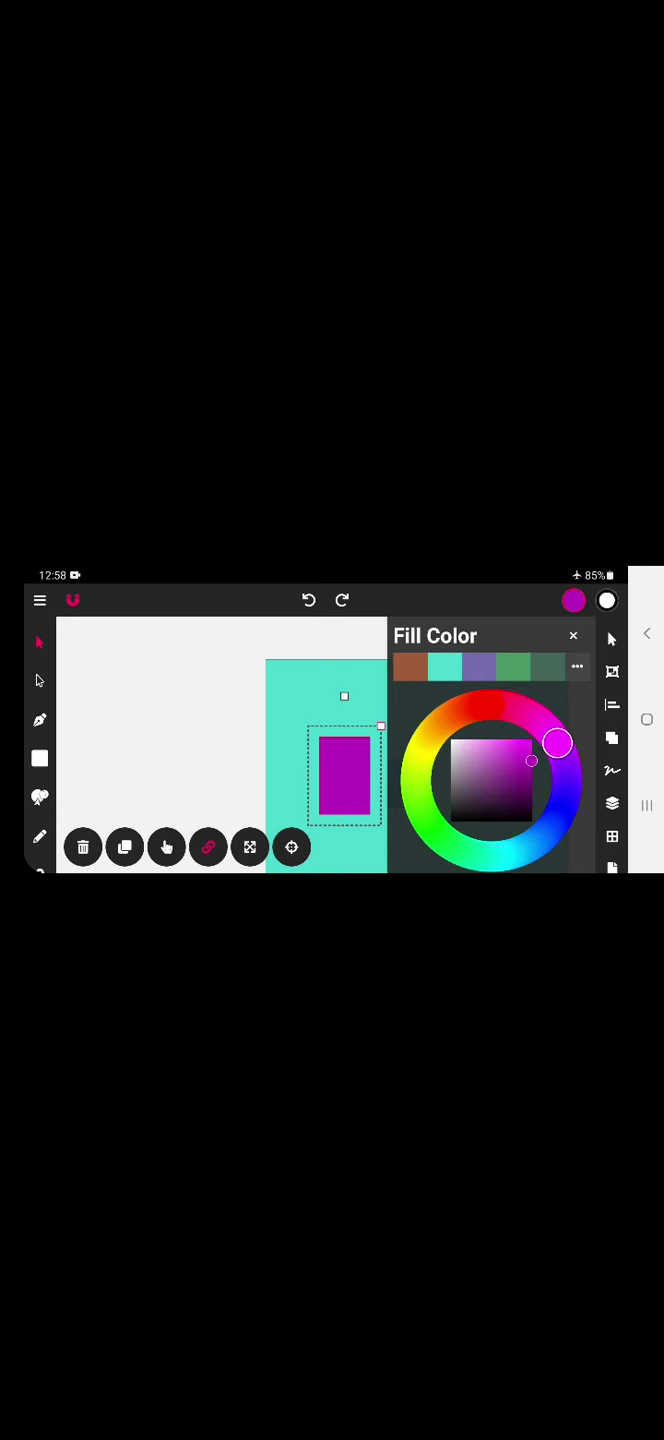
left_click(512, 740)
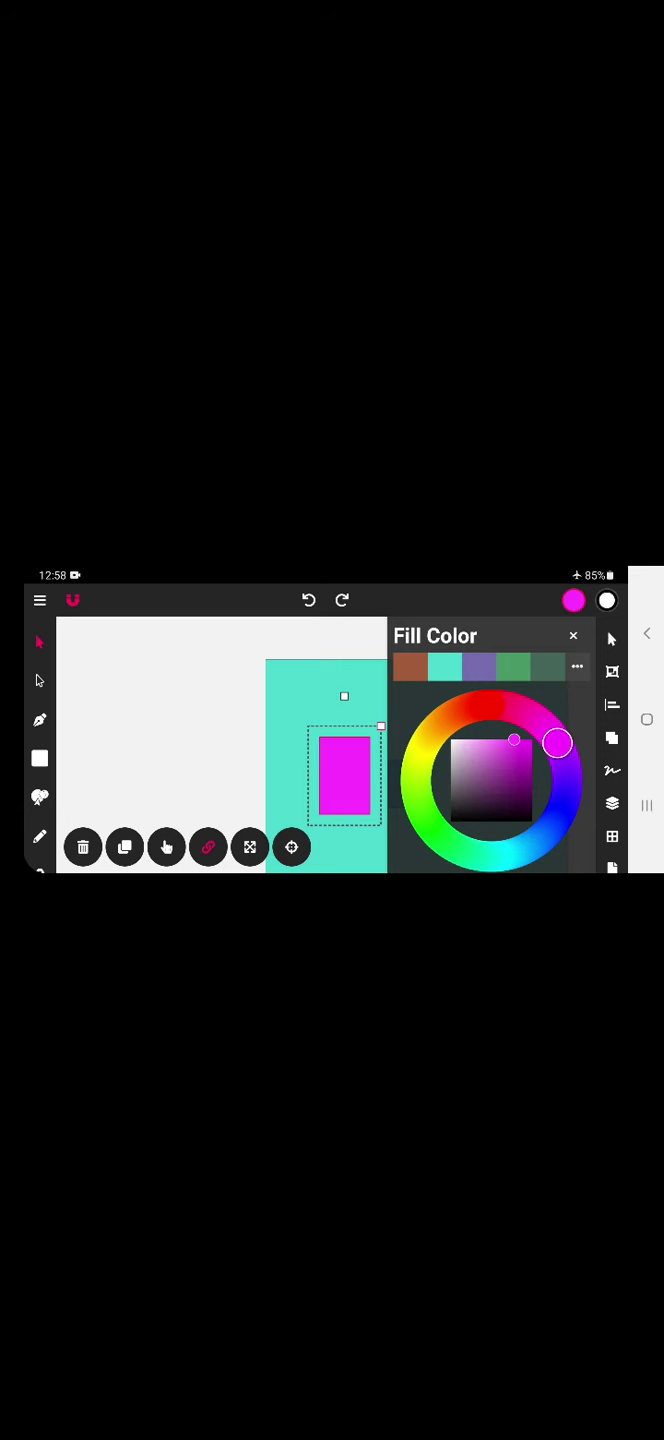
left_click(434, 729)
left_click(500, 769)
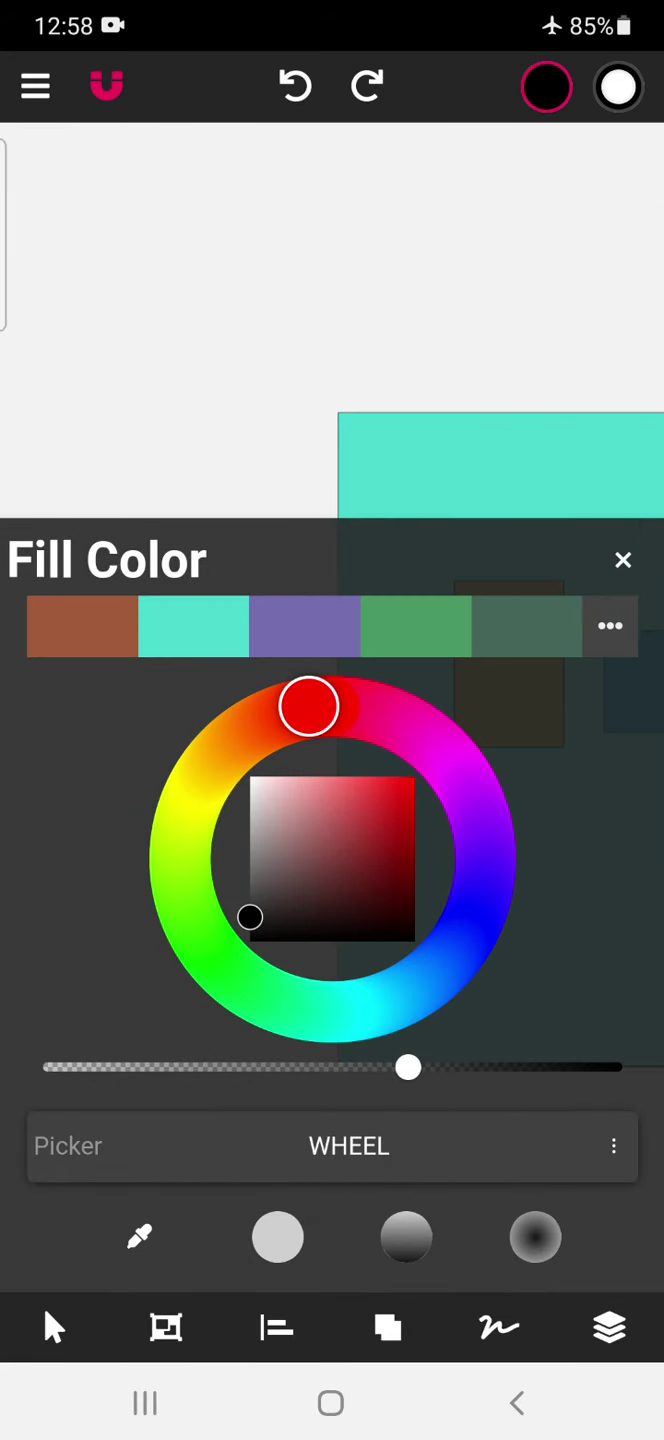
Switch the fill colour picker style to red, green and blue (RGB) sliders
left_click(90, 1145)
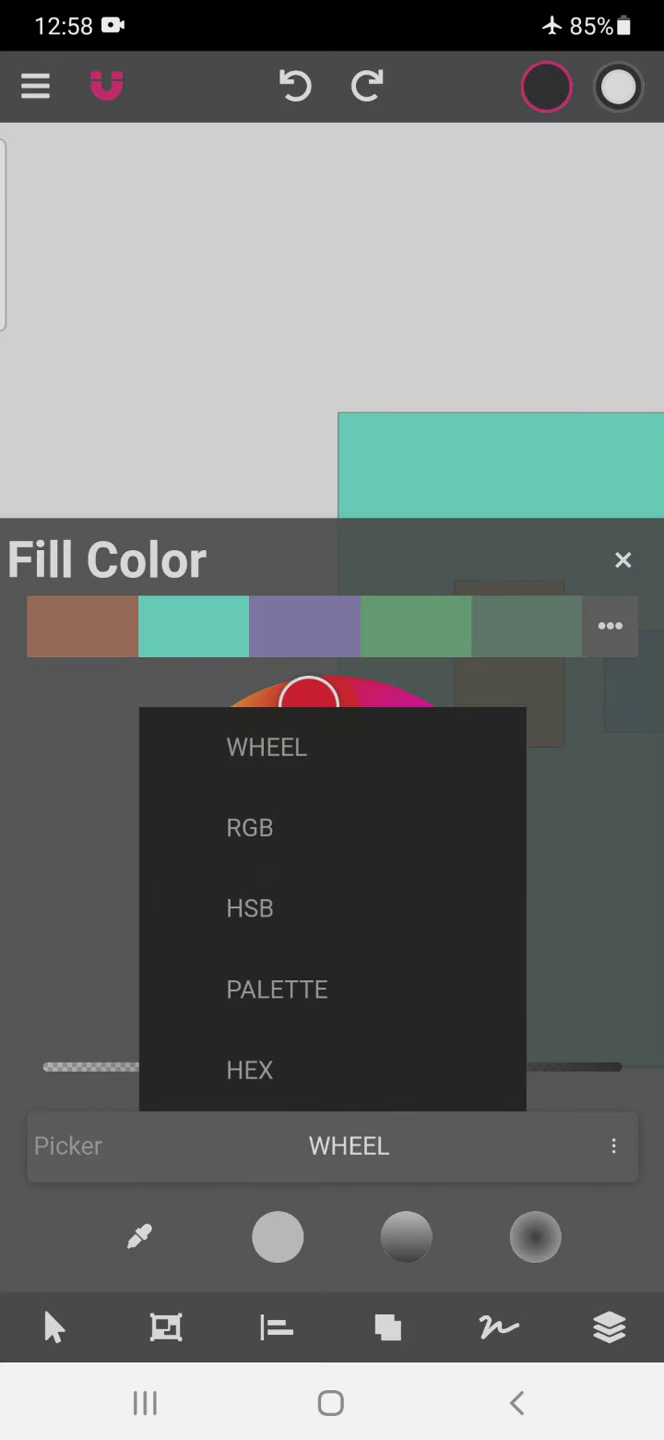
left_click(338, 828)
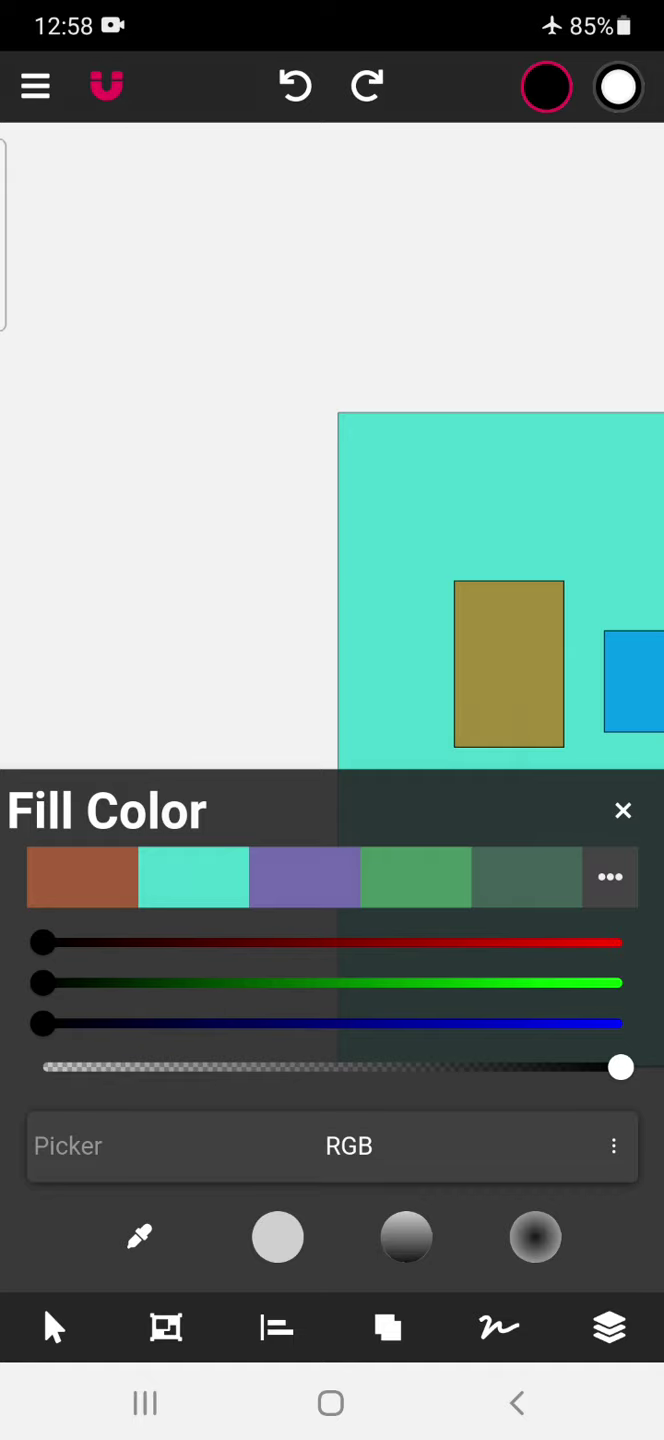